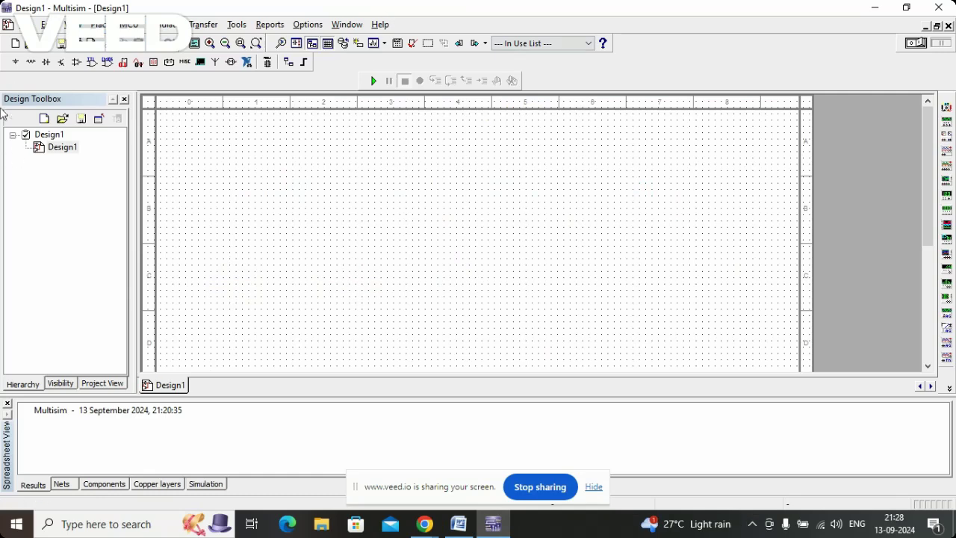
Place an AC_POWER source from the POWER_SOURCES family in the left part of the schematic.
{"action": "left_click", "coordinate": [17, 64]}
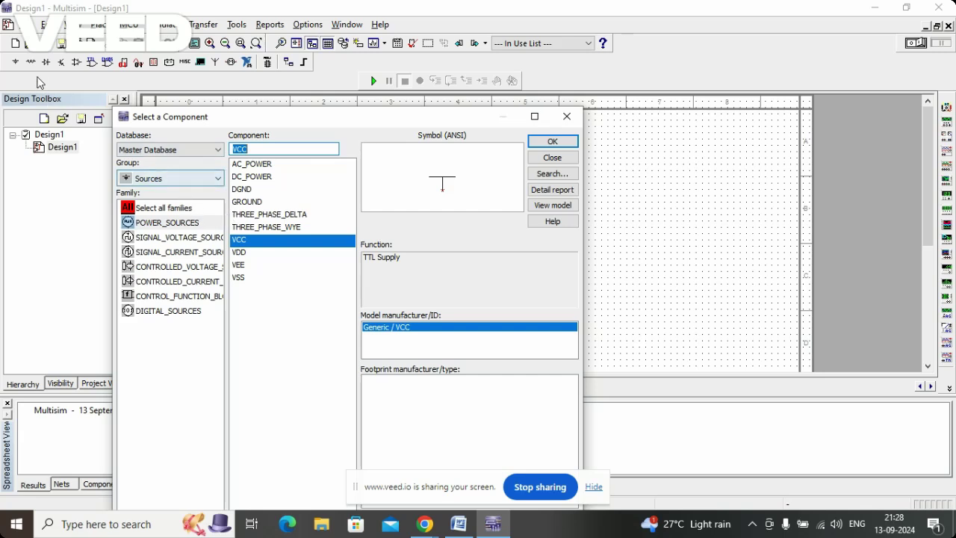
{"action": "left_click", "coordinate": [173, 225]}
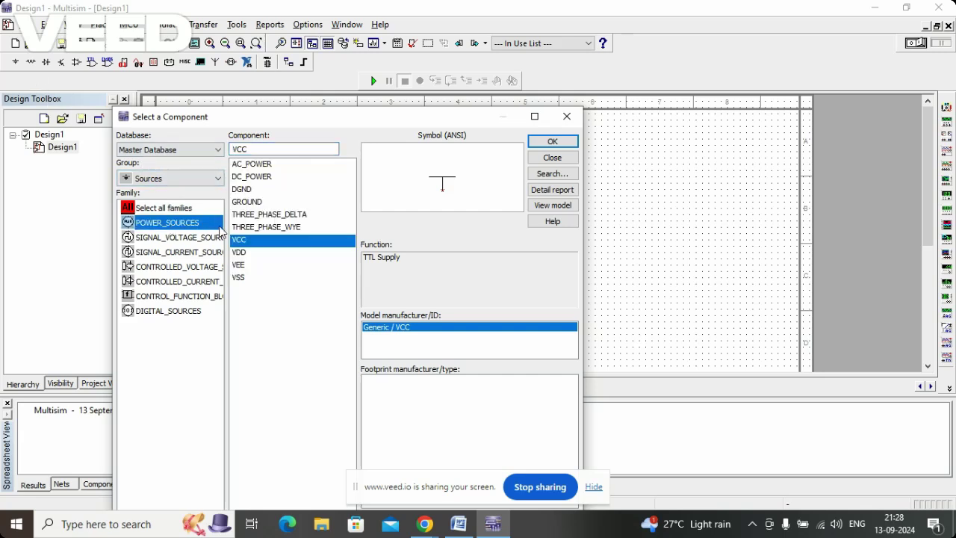
{"action": "left_click", "coordinate": [258, 166]}
{"action": "left_click", "coordinate": [552, 142]}
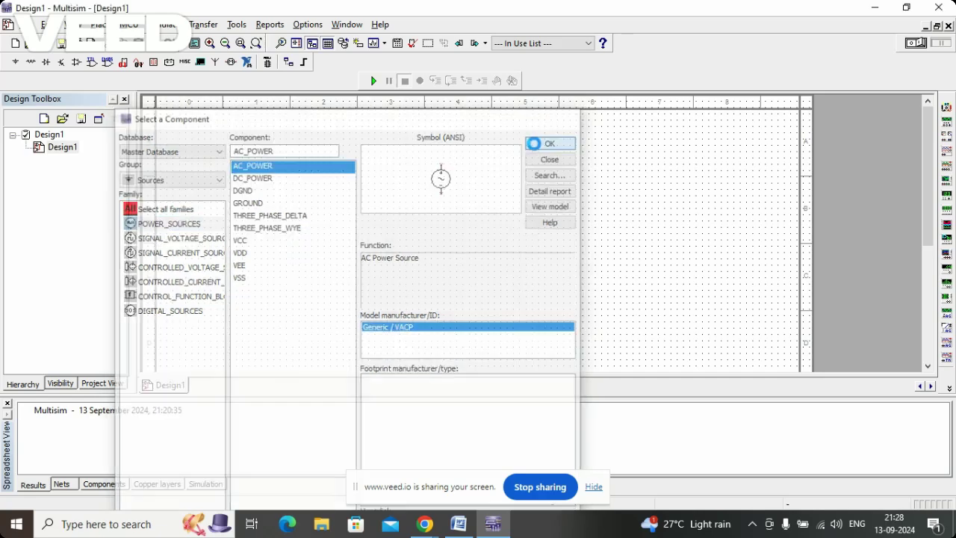
{"action": "left_click", "coordinate": [286, 265]}
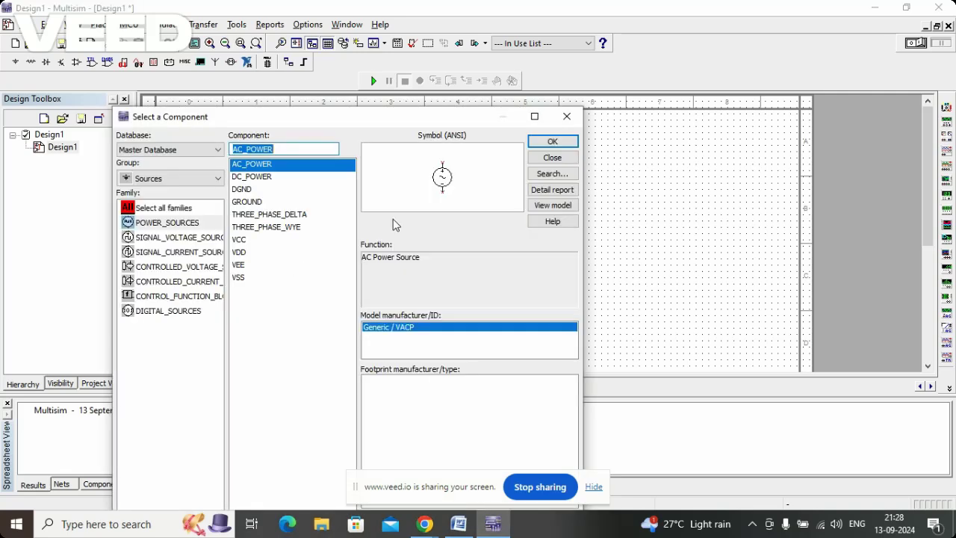
Place a GROUND symbol directly below the AC source and finish placing components.
{"action": "left_click", "coordinate": [258, 203]}
{"action": "left_click", "coordinate": [557, 141]}
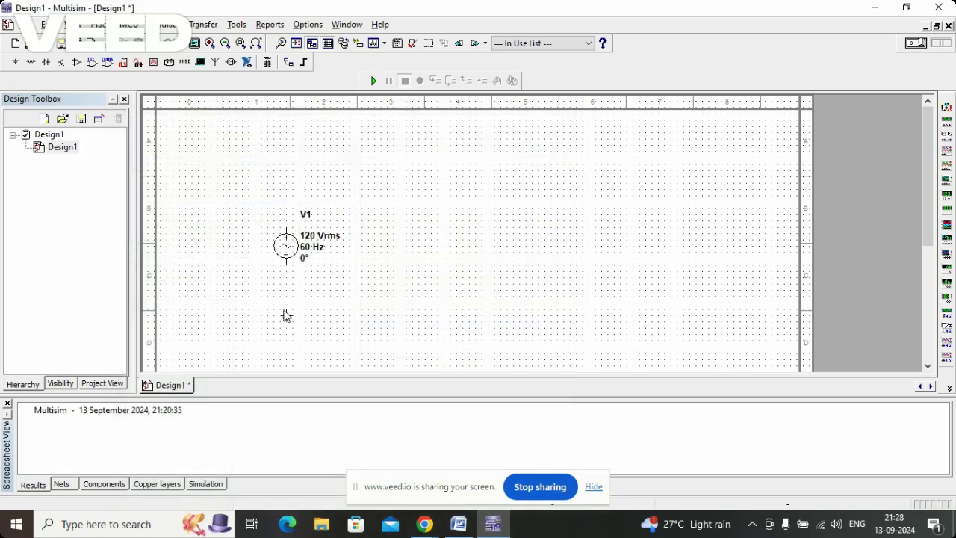
{"action": "left_click", "coordinate": [286, 315]}
{"action": "left_click", "coordinate": [554, 157]}
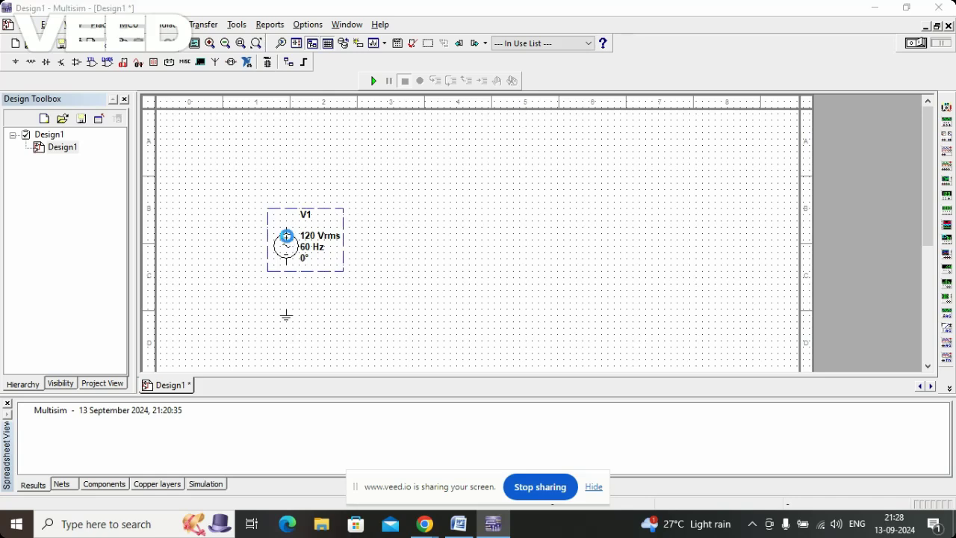
Set AC source V1 to 24 V RMS and a frequency of 50 Hz.
{"action": "double_click", "coordinate": [286, 237]}
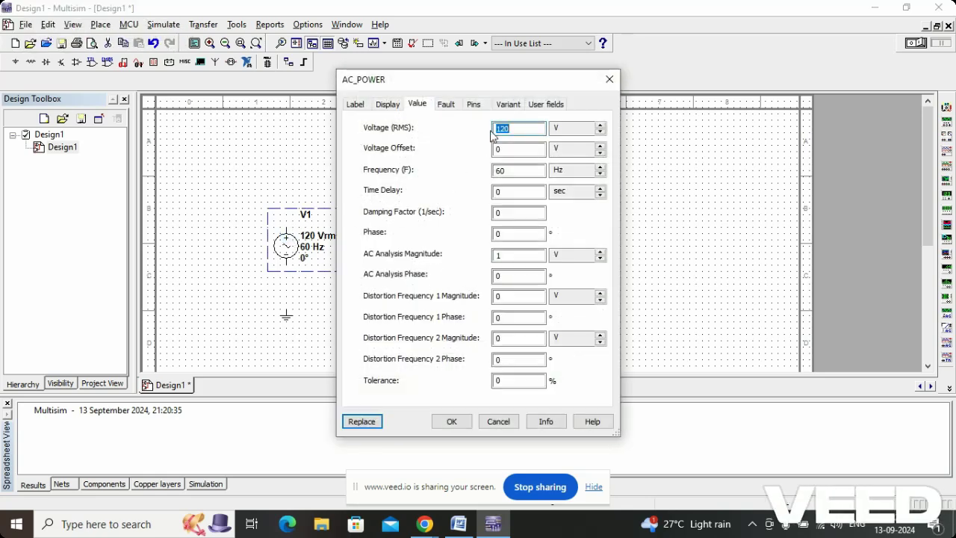
{"action": "type", "text": "24"}
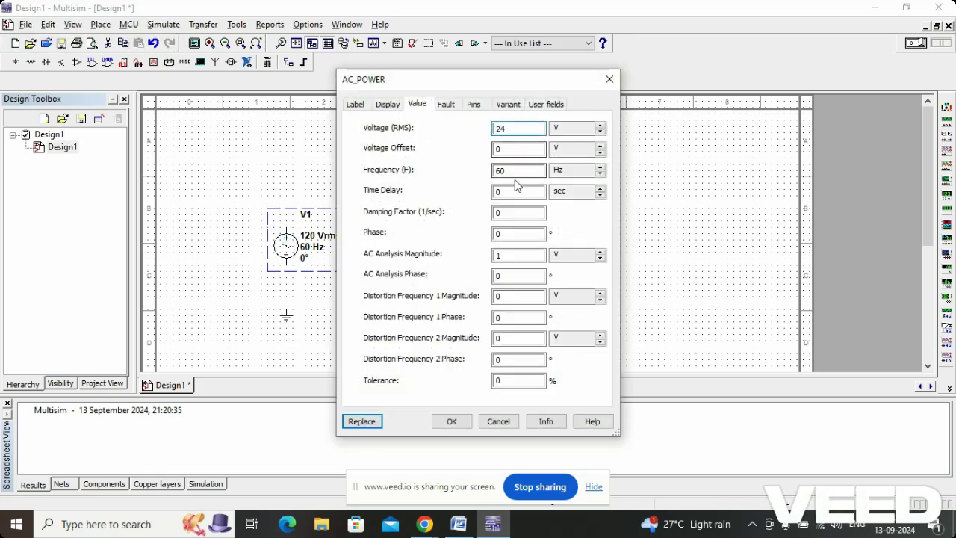
{"action": "left_click", "coordinate": [498, 171]}
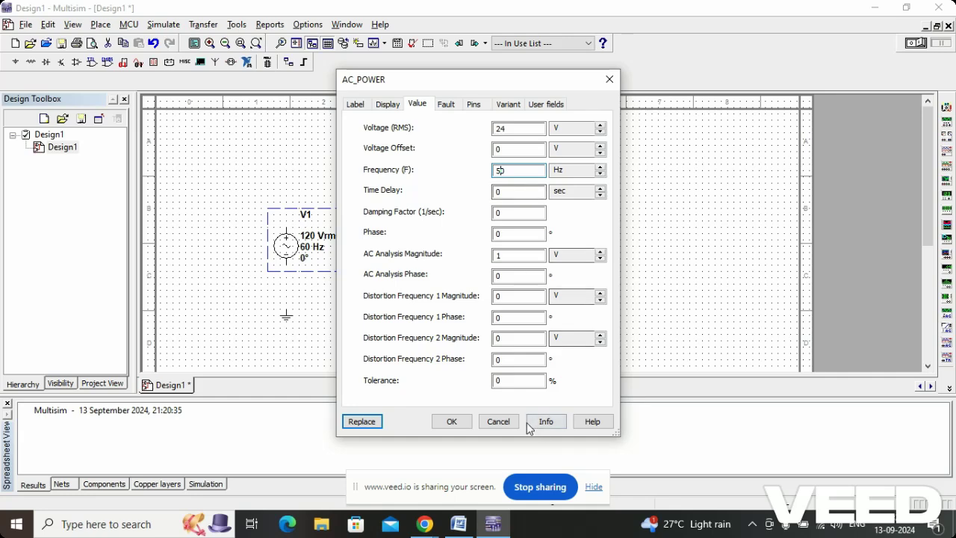
{"action": "left_click", "coordinate": [452, 421]}
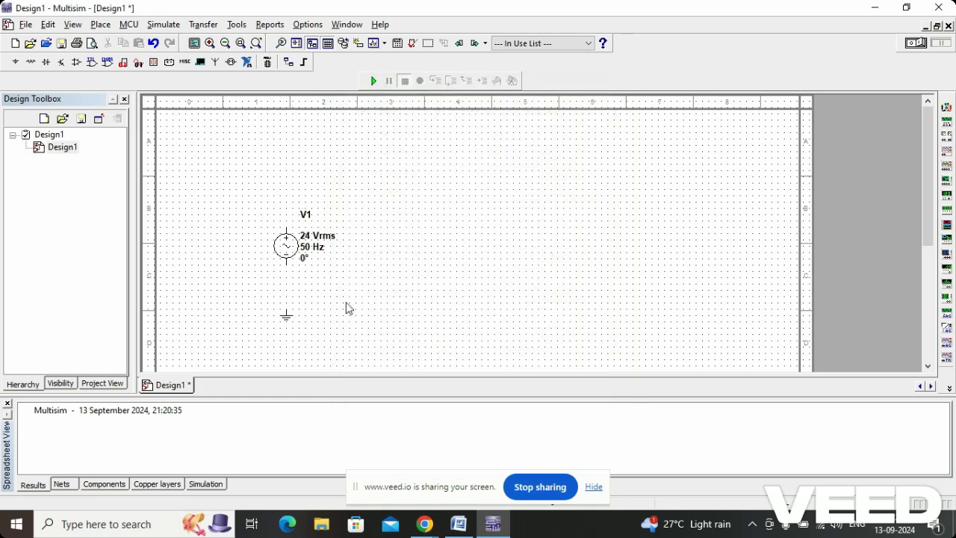
Wire V1's lower terminal to the ground symbol and check the reference circuit diagram in the Word document.
{"action": "left_click", "coordinate": [285, 312]}
{"action": "left_click", "coordinate": [459, 524]}
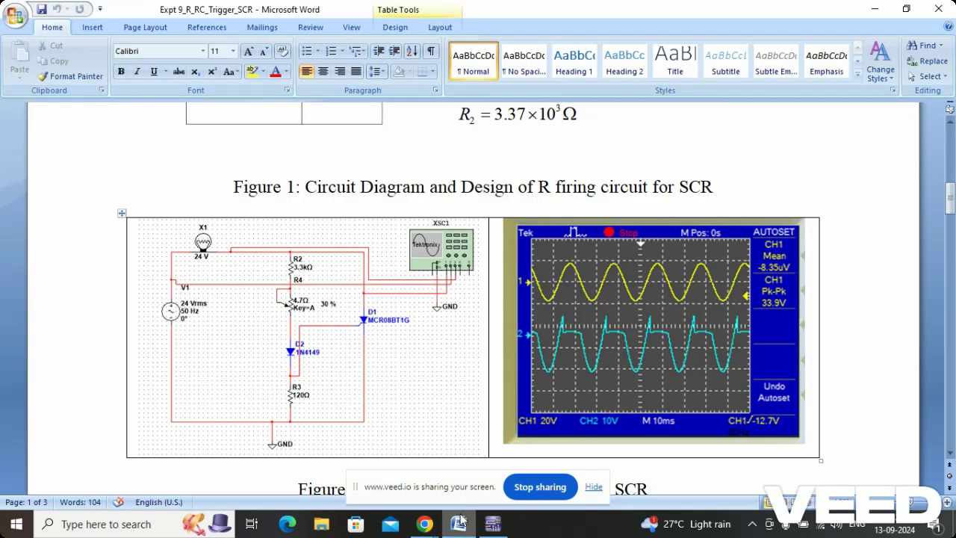
{"action": "left_click", "coordinate": [460, 520]}
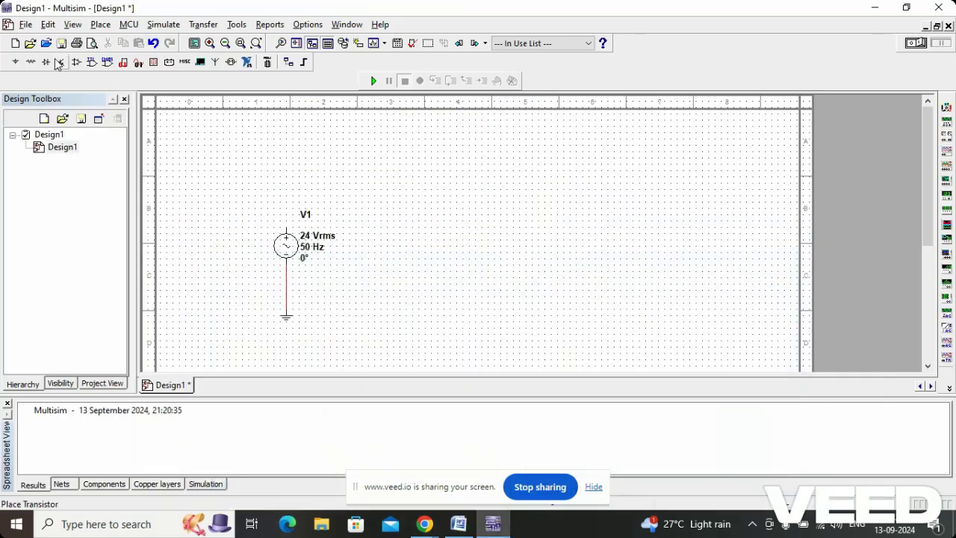
Place two resistors from the Basic group, 0.33 Ω and 330 mΩ, one above the other in the middle of the schematic.
{"action": "left_click", "coordinate": [15, 62]}
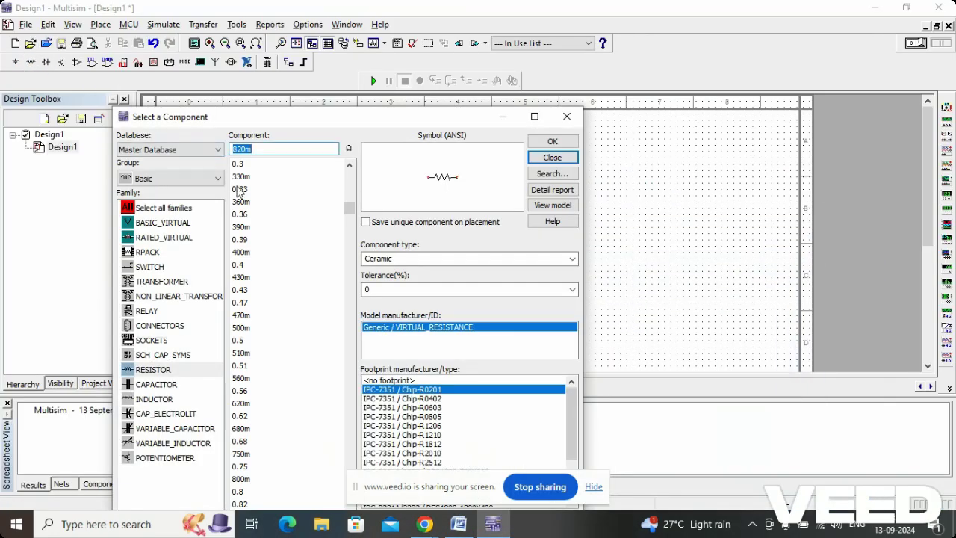
{"action": "left_click", "coordinate": [238, 189]}
{"action": "left_click", "coordinate": [551, 141]}
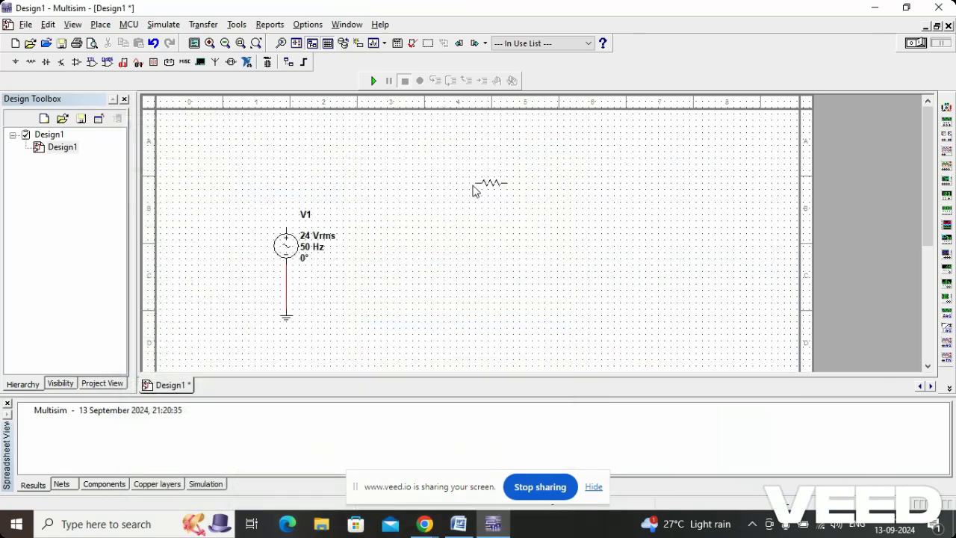
{"action": "left_click", "coordinate": [450, 187]}
{"action": "left_click", "coordinate": [552, 141]}
{"action": "left_click", "coordinate": [467, 256]}
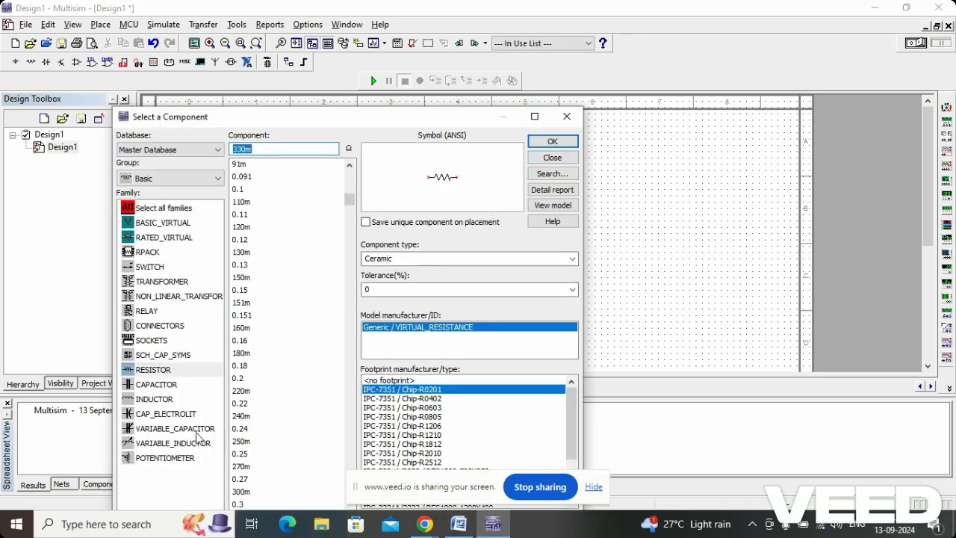
Place a 10 Ω potentiometer to the right of the two resistors.
{"action": "left_click", "coordinate": [187, 456]}
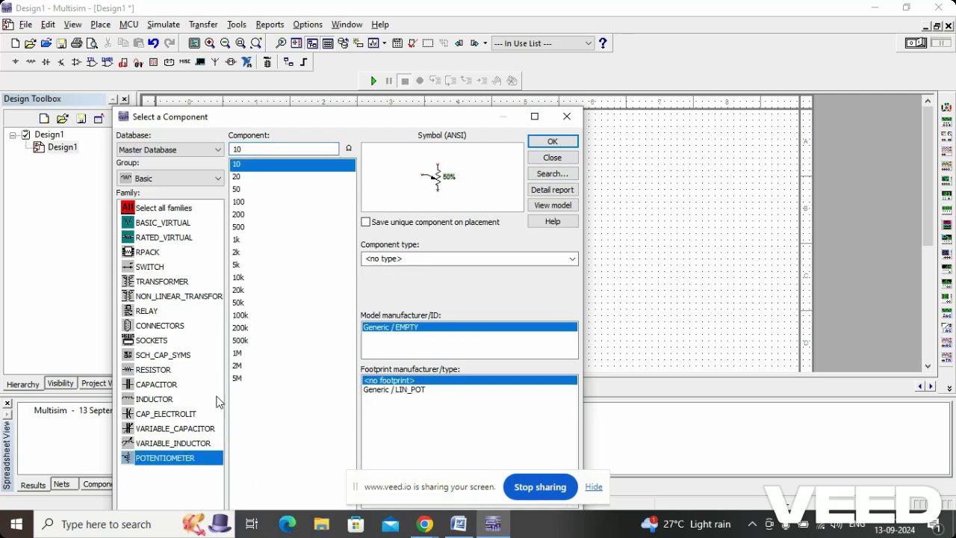
{"action": "left_click", "coordinate": [551, 141]}
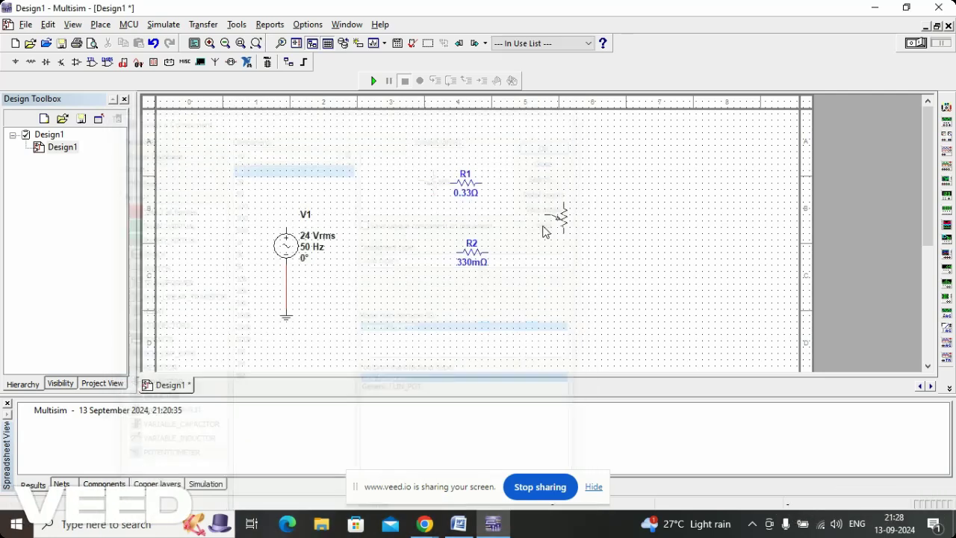
{"action": "left_click", "coordinate": [534, 222]}
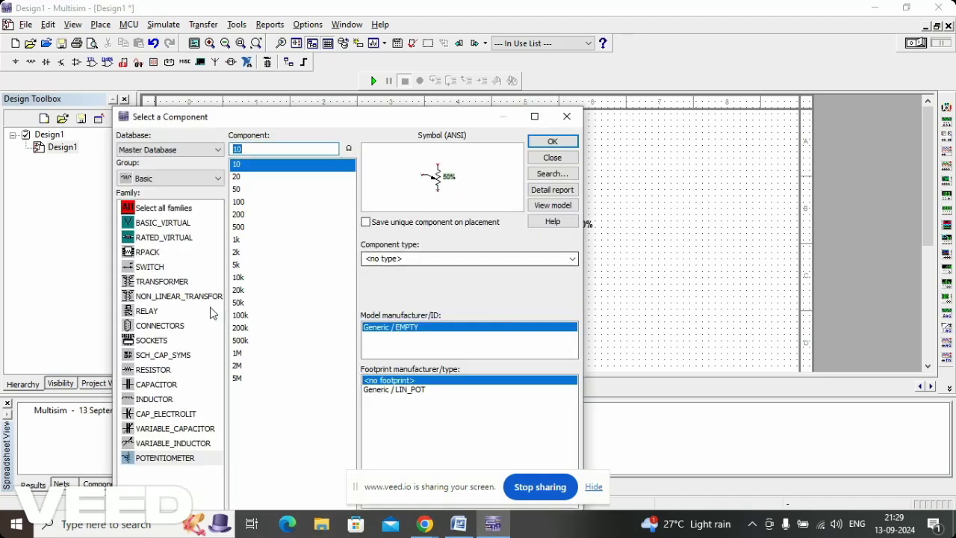
Find the 1N4149 diode in the diode family across all groups and place it below the potentiometer.
{"action": "left_click", "coordinate": [164, 180]}
{"action": "left_click", "coordinate": [164, 194]}
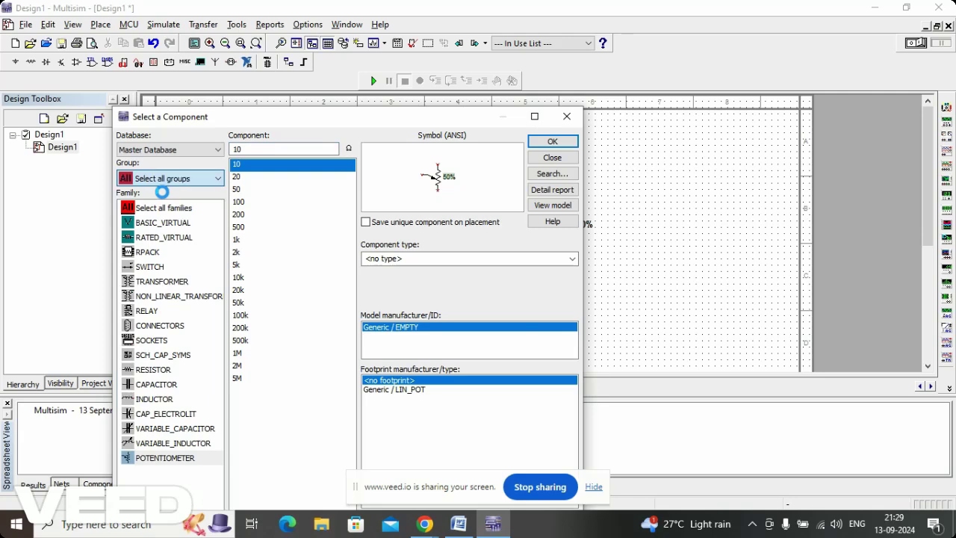
{"action": "scroll", "coordinate": [168, 292], "scroll_direction": "down", "scroll_amount": 7}
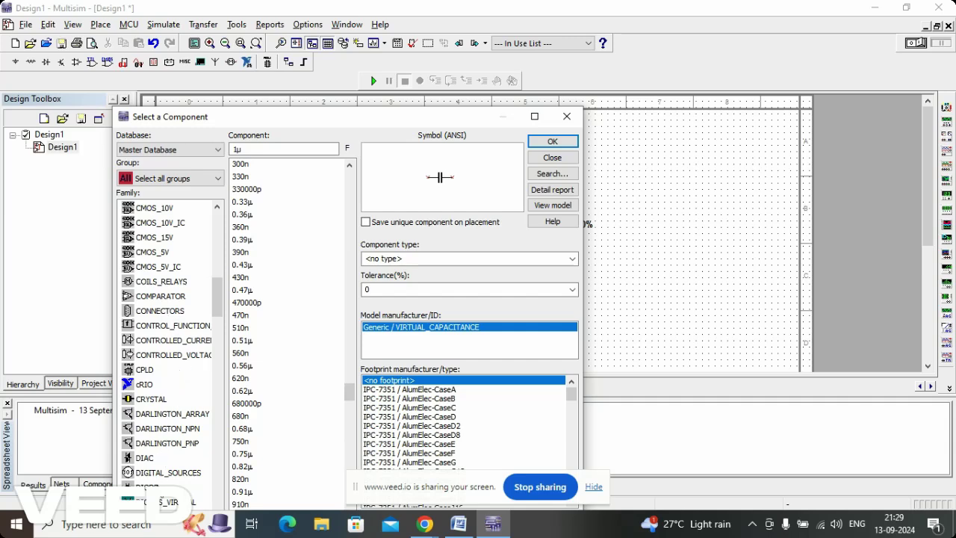
{"action": "left_click", "coordinate": [160, 485]}
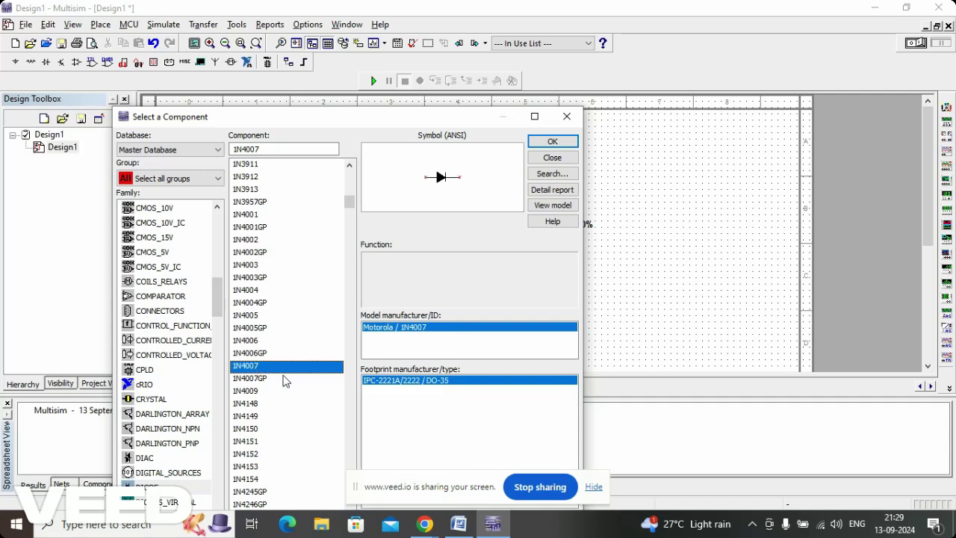
{"action": "scroll", "coordinate": [284, 381], "scroll_direction": "down", "scroll_amount": 2}
{"action": "left_click", "coordinate": [252, 342]}
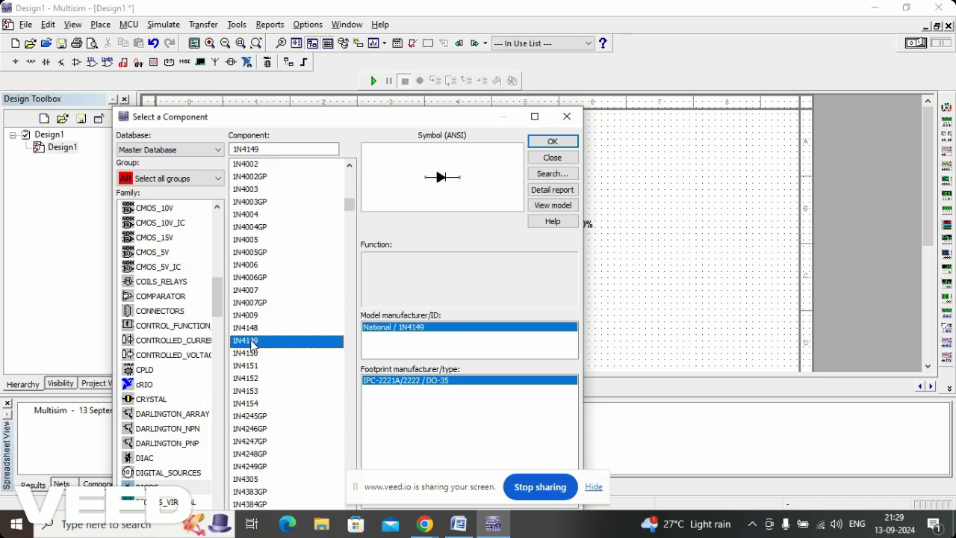
{"action": "left_click", "coordinate": [552, 142]}
{"action": "left_click", "coordinate": [585, 297]}
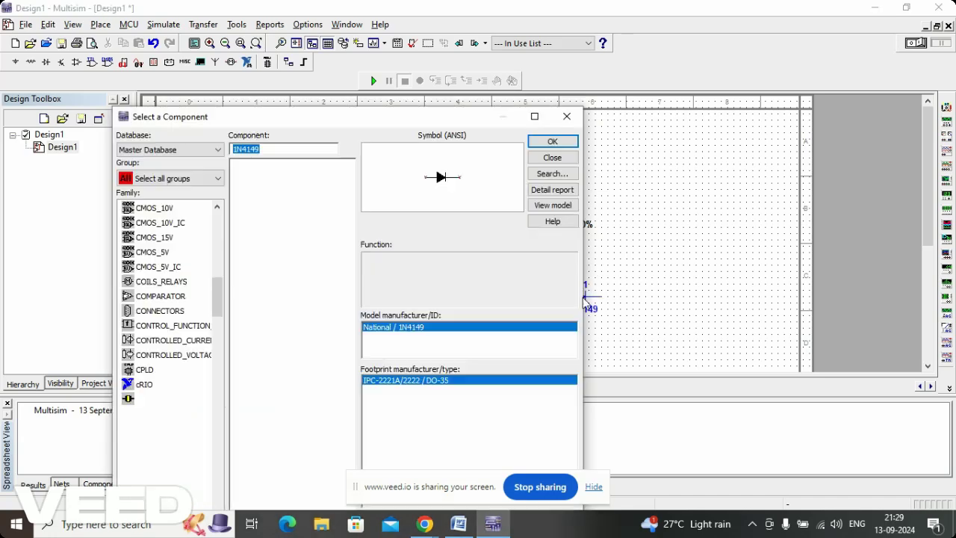
{"action": "left_click", "coordinate": [552, 157]}
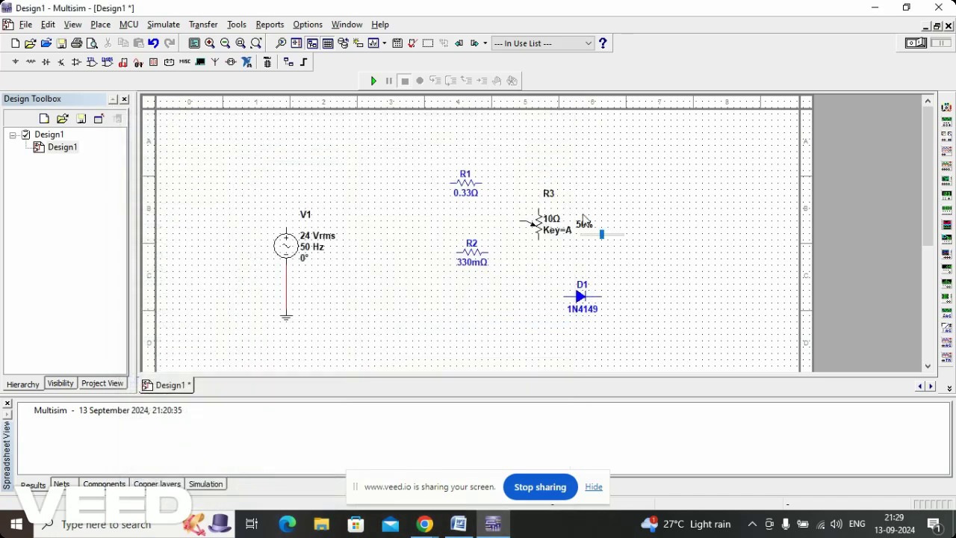
Rotate resistors R2 and R1 by 90 degrees so they stand vertically.
{"action": "left_click", "coordinate": [476, 254]}
{"action": "key", "text": "ctrl+r"}
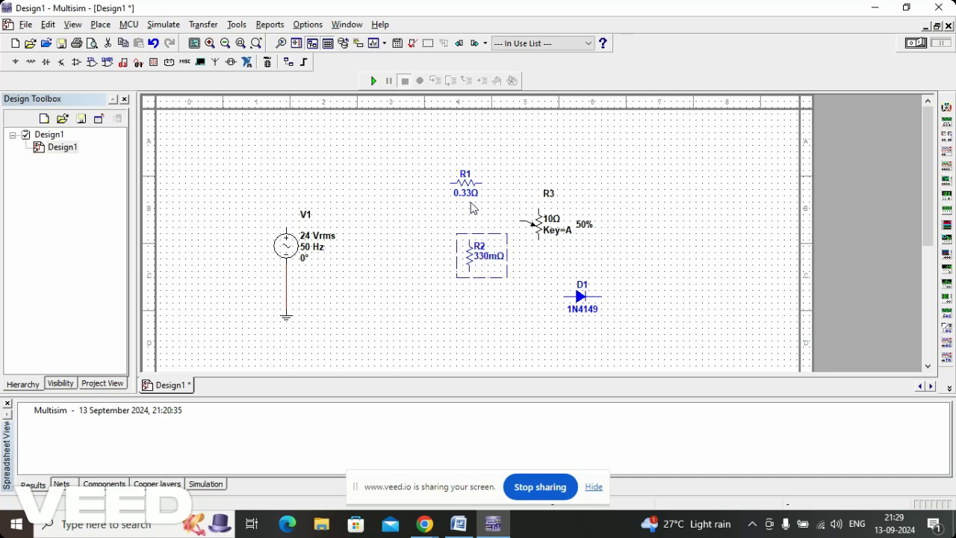
{"action": "left_click", "coordinate": [472, 186]}
{"action": "key", "text": "ctrl+r"}
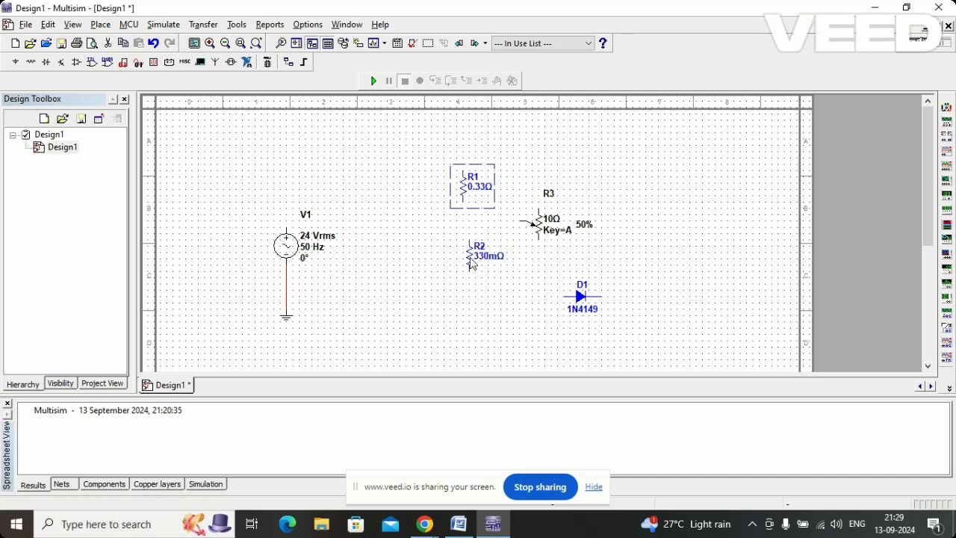
Move resistor R2 down and put potentiometer R3 between R1 and R2.
{"action": "left_click_drag", "start_coordinate": [471, 263], "coordinate": [471, 307]}
{"action": "mouse_move", "coordinate": [551, 238]}
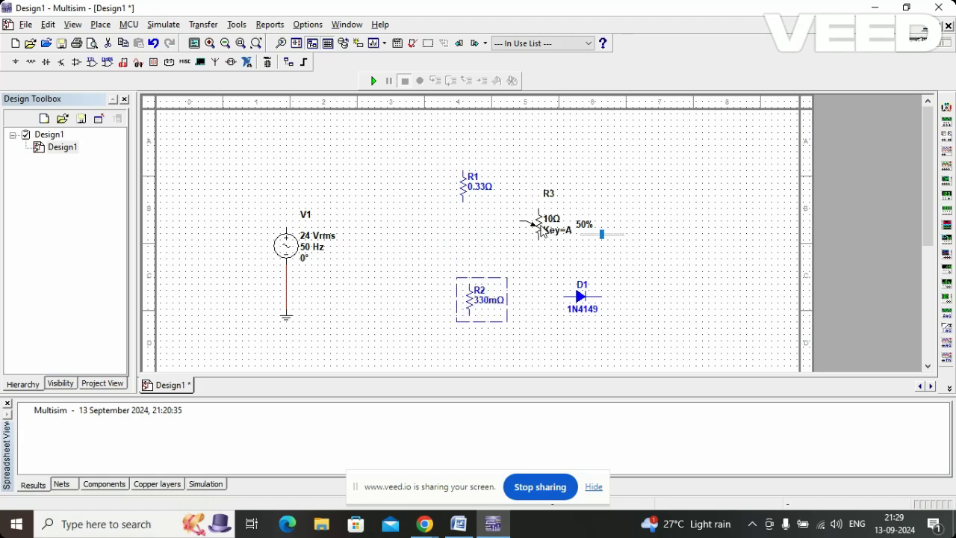
{"action": "left_click_drag", "start_coordinate": [542, 231], "coordinate": [466, 251]}
{"action": "left_click", "coordinate": [575, 265]}
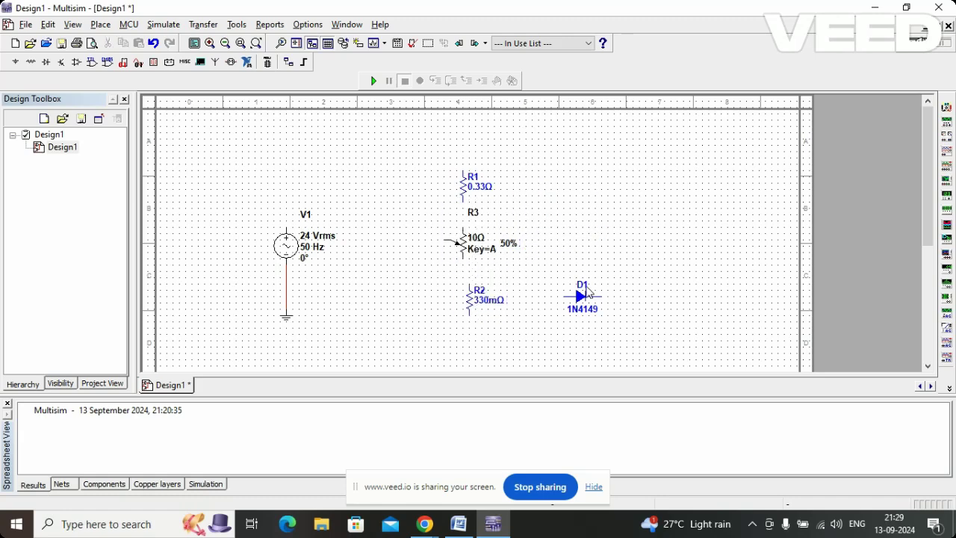
Rotate diode D1 by 90 degrees to point downward and check the reference circuit in the Word document.
{"action": "left_click", "coordinate": [581, 296]}
{"action": "key", "text": "ctrl+r"}
{"action": "left_click", "coordinate": [459, 524]}
{"action": "left_click", "coordinate": [458, 524]}
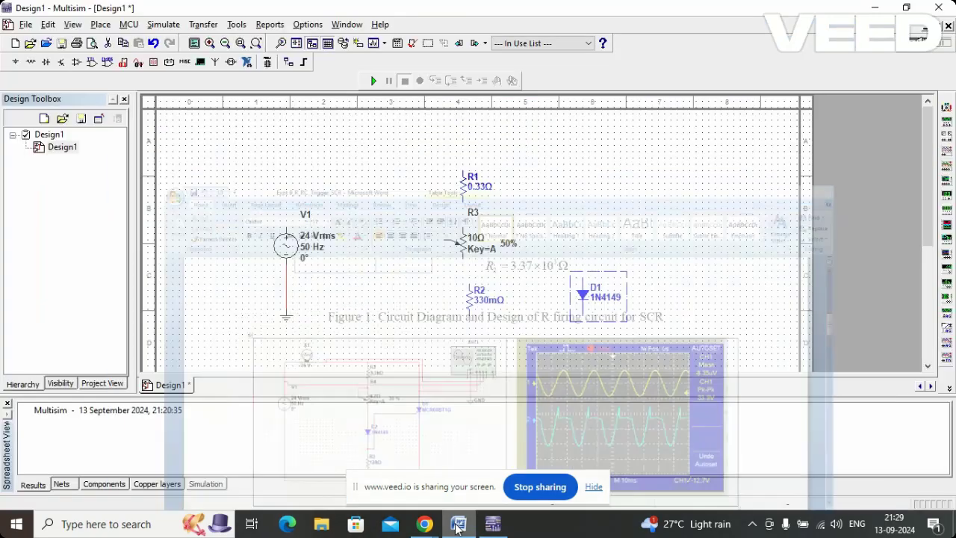
Move R1 and potentiometer R3 up, and put diode D1 in line between R3 and R2.
{"action": "left_click", "coordinate": [464, 187]}
{"action": "left_click_drag", "start_coordinate": [465, 187], "coordinate": [465, 161]}
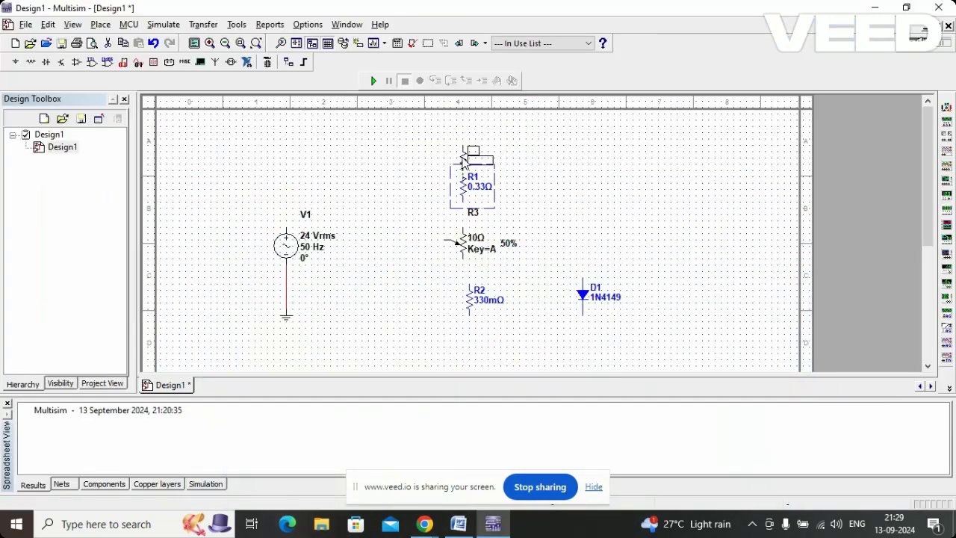
{"action": "left_click_drag", "start_coordinate": [463, 247], "coordinate": [463, 221]}
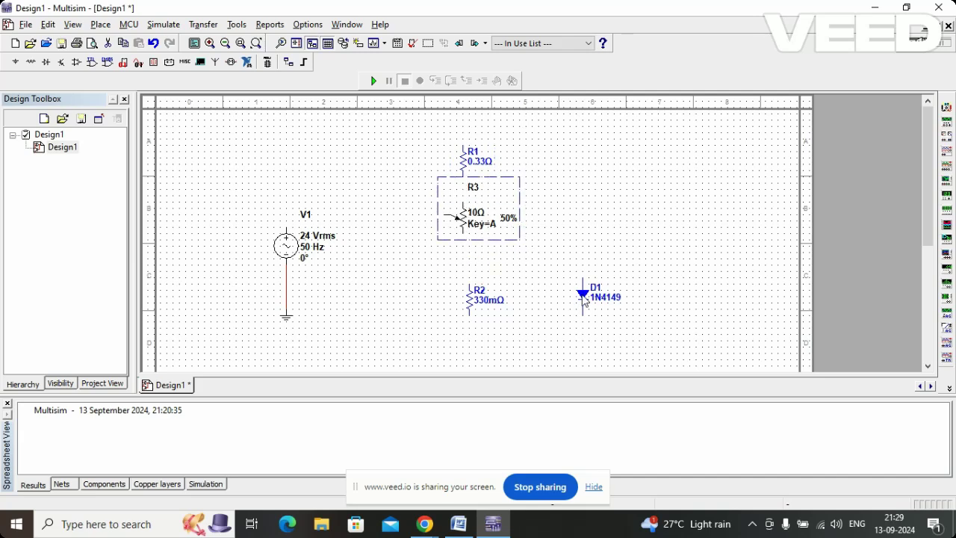
{"action": "left_click_drag", "start_coordinate": [584, 301], "coordinate": [464, 264]}
Move R2 and diode D1 further down and line R2 up vertically with the column of components.
{"action": "left_click", "coordinate": [469, 307]}
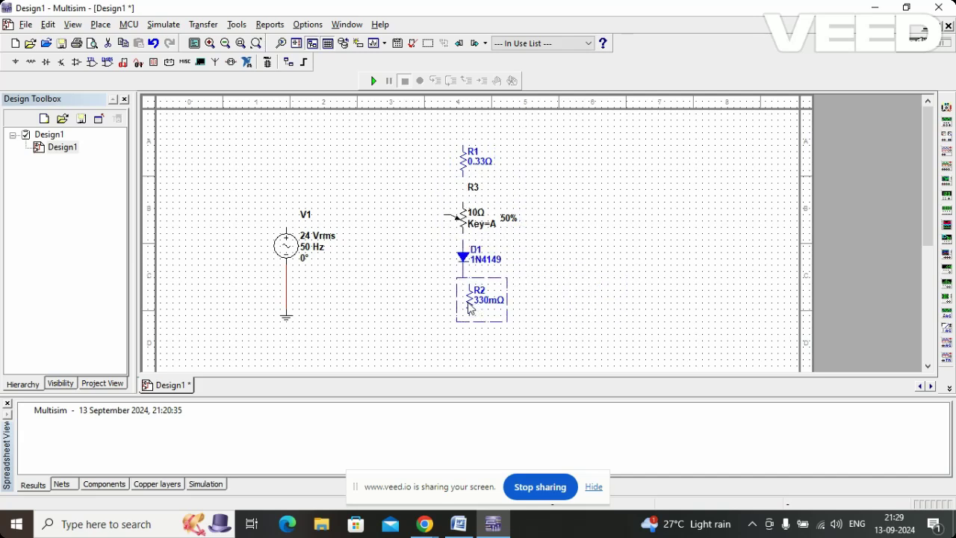
{"action": "left_click_drag", "start_coordinate": [469, 306], "coordinate": [457, 338]}
{"action": "left_click_drag", "start_coordinate": [463, 257], "coordinate": [463, 271]}
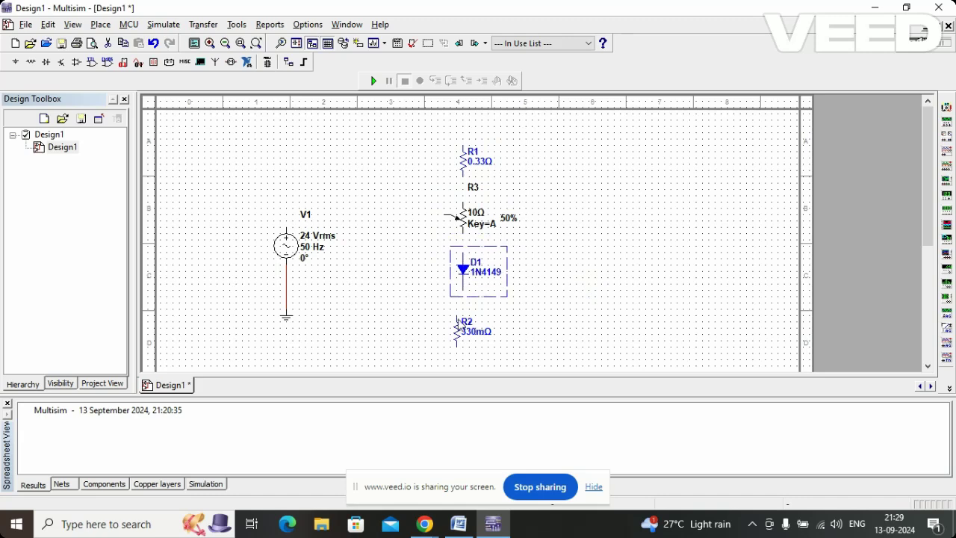
{"action": "left_click", "coordinate": [457, 321]}
{"action": "left_click_drag", "start_coordinate": [458, 321], "coordinate": [464, 322]}
{"action": "left_click", "coordinate": [569, 324]}
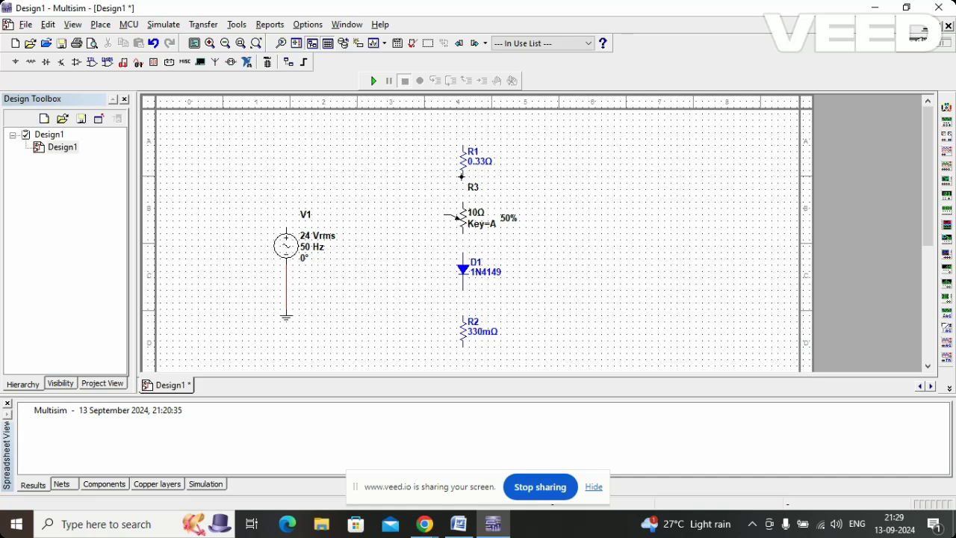
Wire R1 to potentiometer R3 and R3 to diode D1, and check the reference circuit in the Word document.
{"action": "left_click", "coordinate": [462, 202]}
{"action": "mouse_move", "coordinate": [461, 232]}
{"action": "left_click", "coordinate": [463, 255]}
{"action": "left_click", "coordinate": [459, 525]}
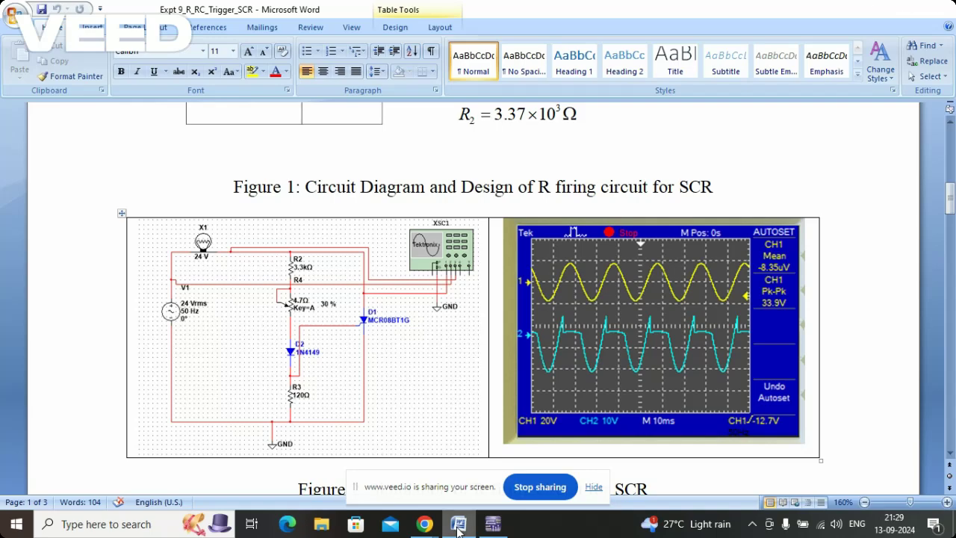
Switch to Multisim and wire the wiper of potentiometer R3 to the wire between R1 and R3.
{"action": "left_click", "coordinate": [492, 523]}
{"action": "mouse_move", "coordinate": [446, 216]}
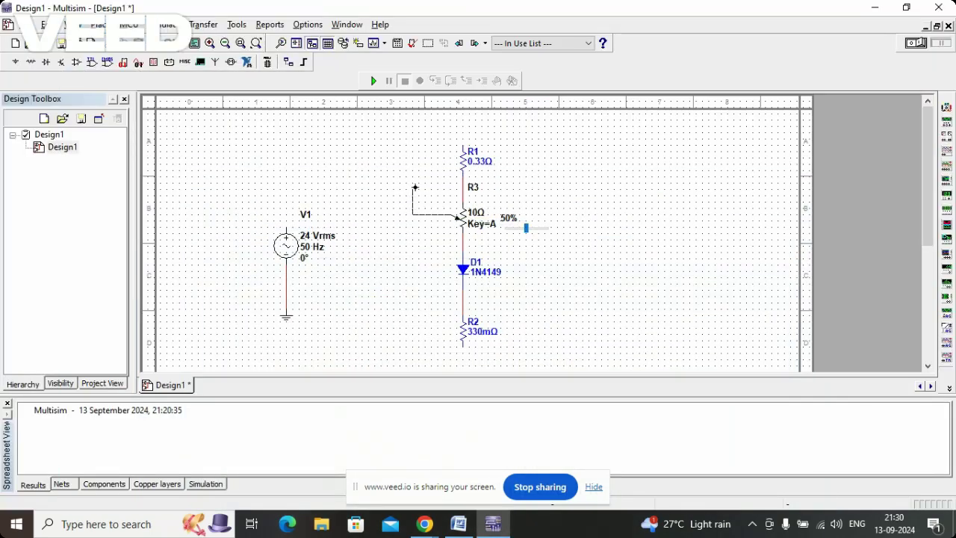
{"action": "left_click", "coordinate": [414, 188]}
{"action": "left_click", "coordinate": [463, 184]}
Place an SCR 2N5064 from the SCR family beside the column, to the right of R3 and D1.
{"action": "left_click", "coordinate": [15, 62]}
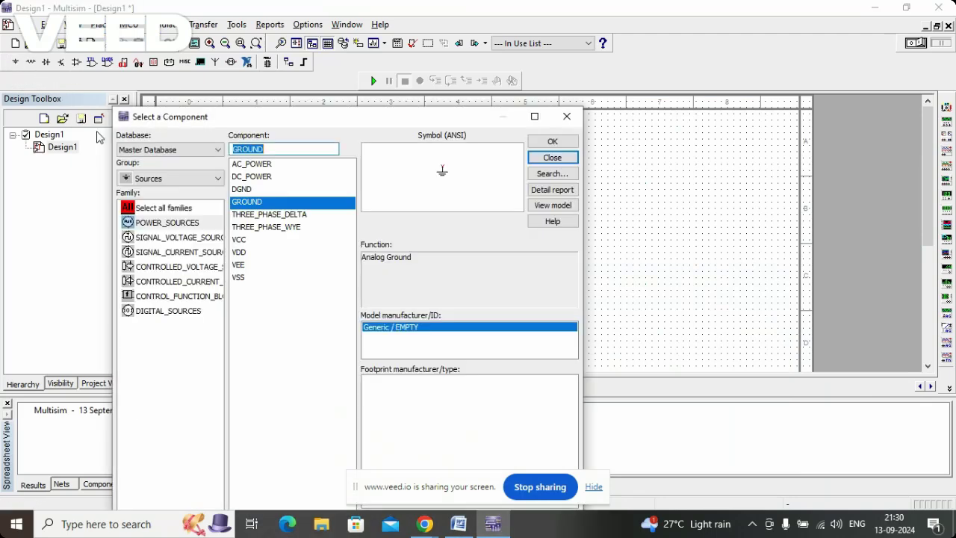
{"action": "left_click", "coordinate": [170, 177]}
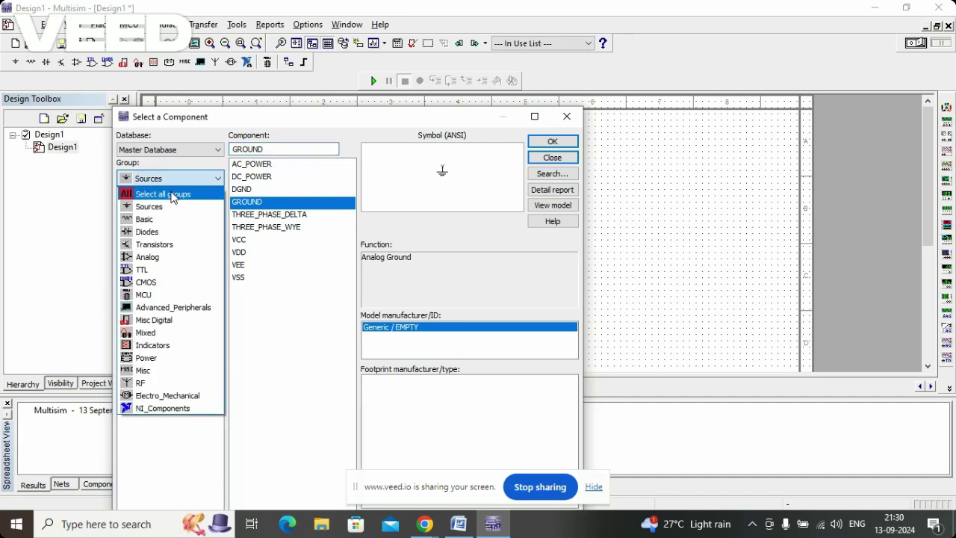
{"action": "left_click", "coordinate": [160, 194]}
{"action": "left_click_drag", "start_coordinate": [215, 317], "coordinate": [219, 430]}
{"action": "scroll", "coordinate": [183, 354], "scroll_direction": "down", "scroll_amount": 2}
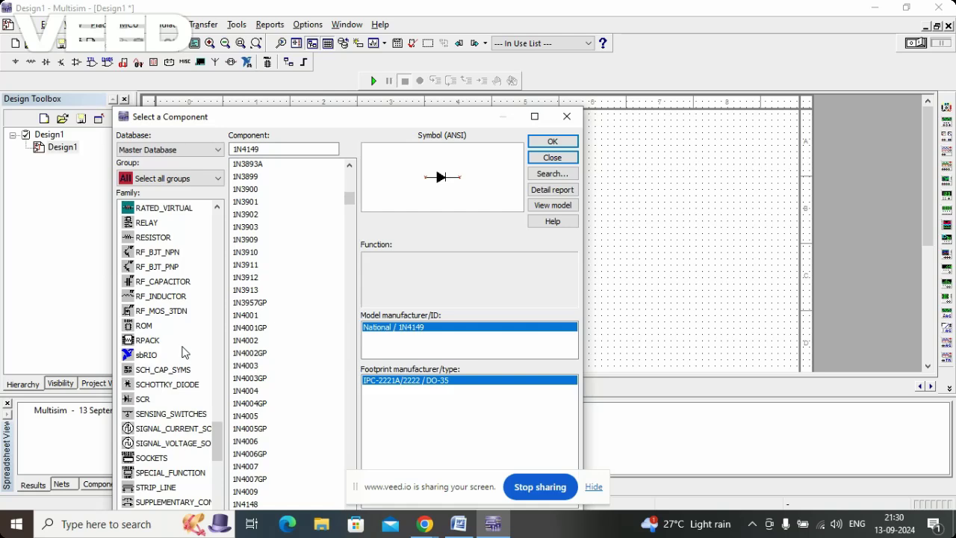
{"action": "scroll", "coordinate": [179, 370], "scroll_direction": "down", "scroll_amount": 1}
{"action": "scroll", "coordinate": [178, 379], "scroll_direction": "down", "scroll_amount": 1}
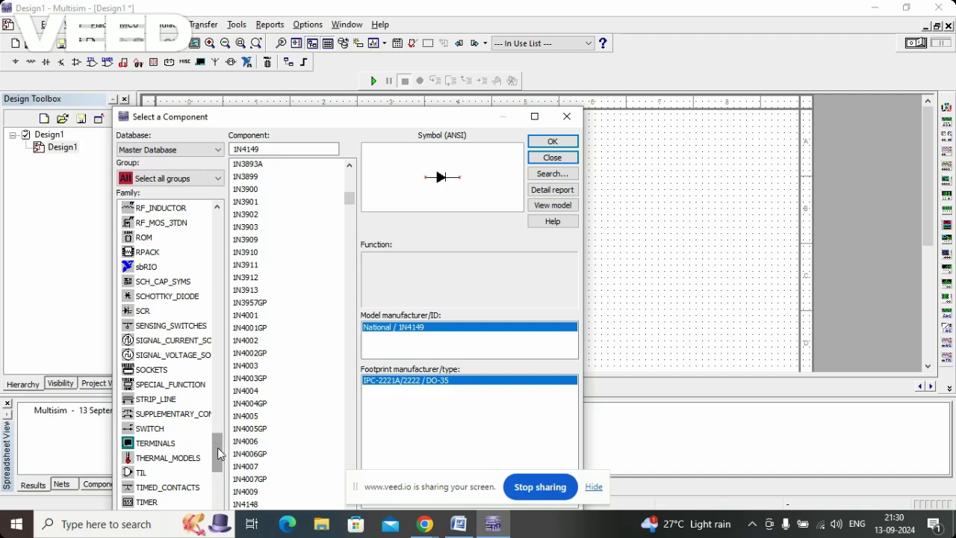
{"action": "left_click", "coordinate": [146, 310]}
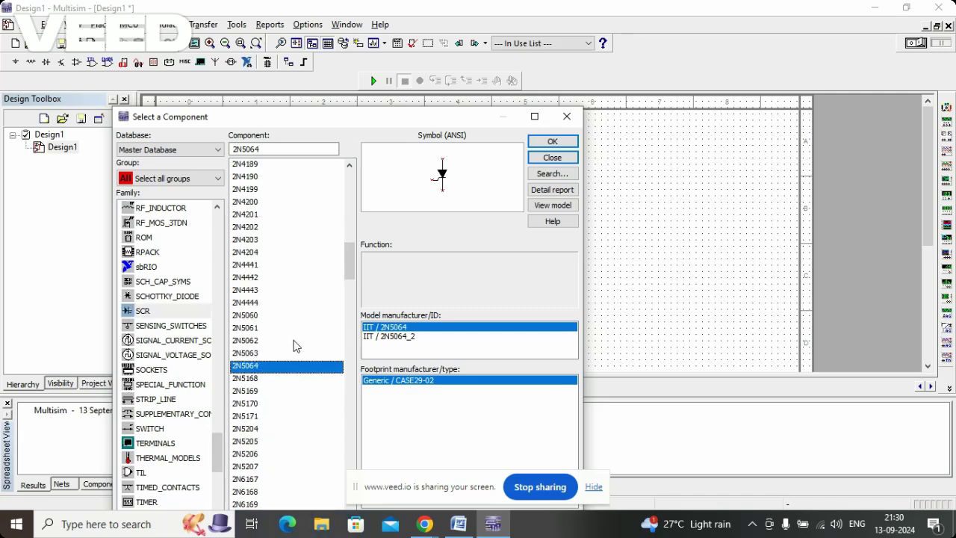
{"action": "left_click", "coordinate": [552, 141]}
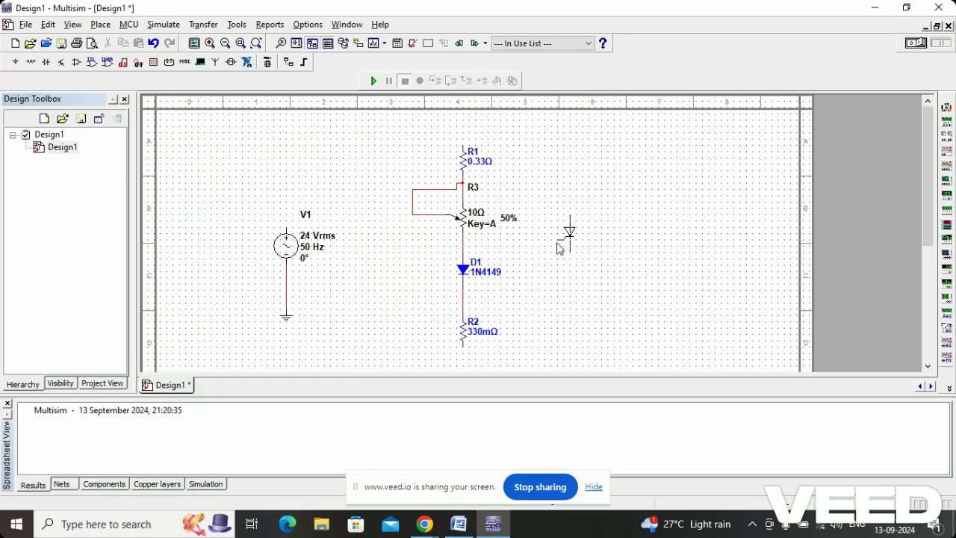
{"action": "left_click", "coordinate": [557, 247]}
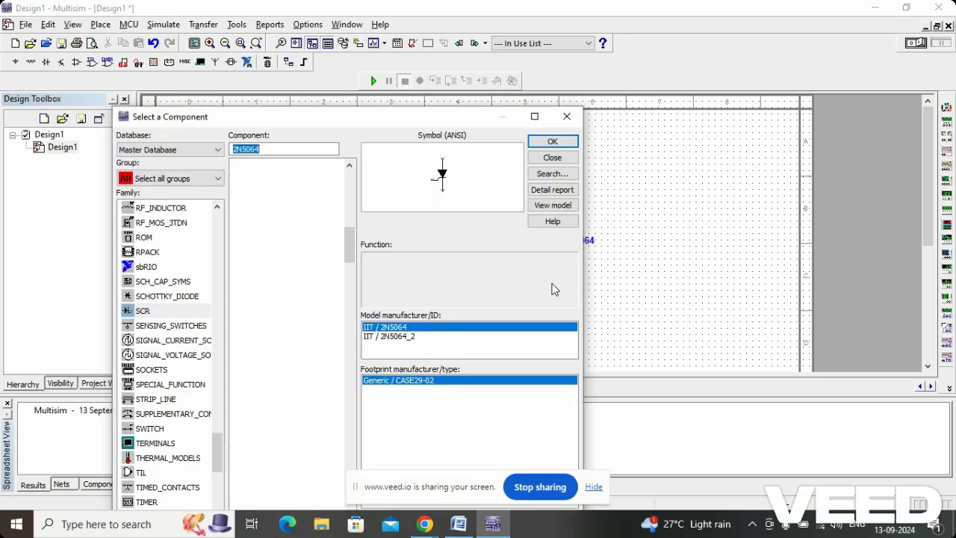
{"action": "left_click", "coordinate": [560, 158]}
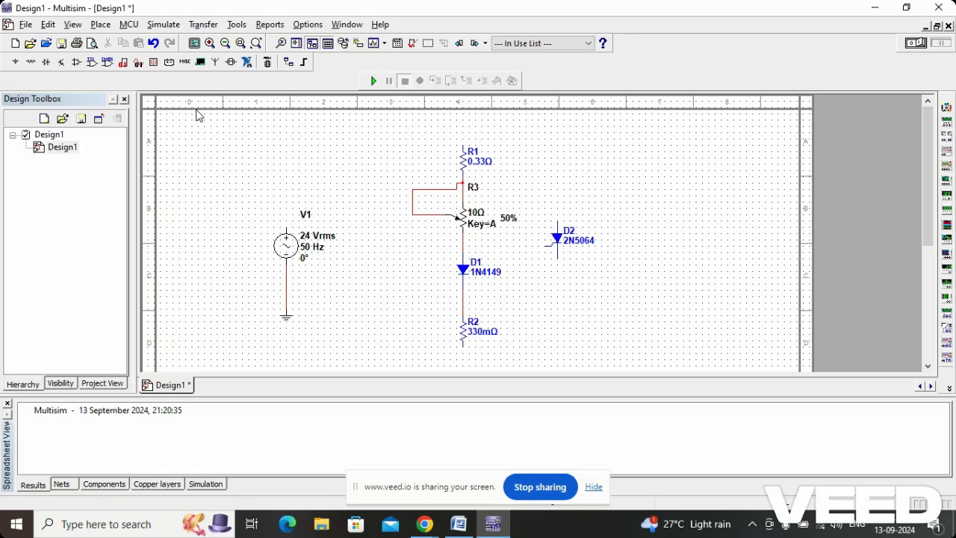
Place a 28V_7.5W lamp from the LAMP family above and between source V1 and R1.
{"action": "left_click", "coordinate": [29, 63]}
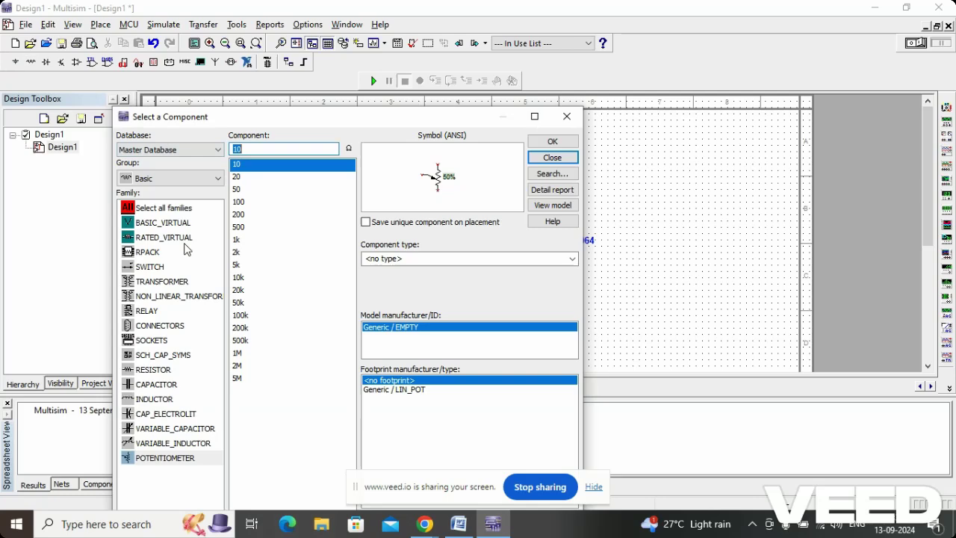
{"action": "left_click", "coordinate": [166, 179]}
{"action": "left_click", "coordinate": [165, 195]}
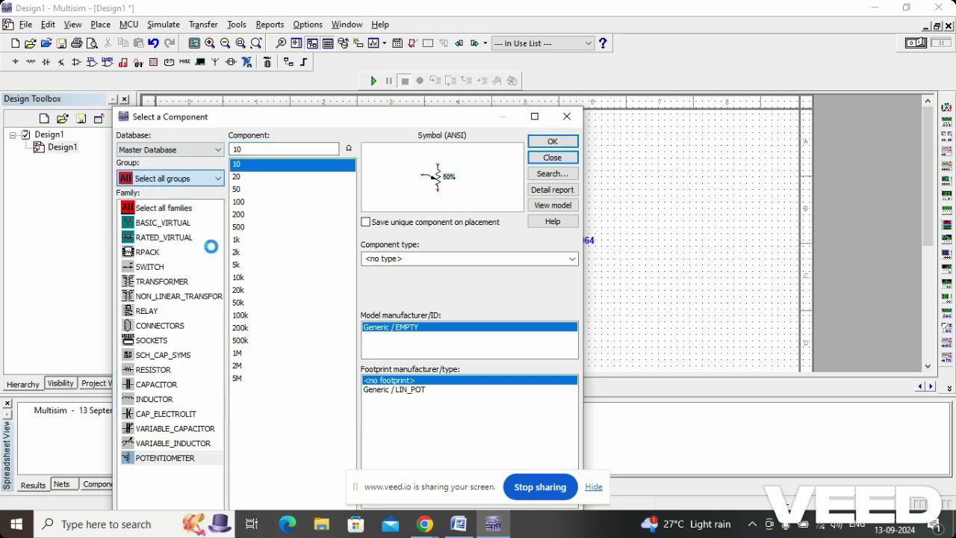
{"action": "scroll", "coordinate": [169, 349], "scroll_direction": "down", "scroll_amount": 3}
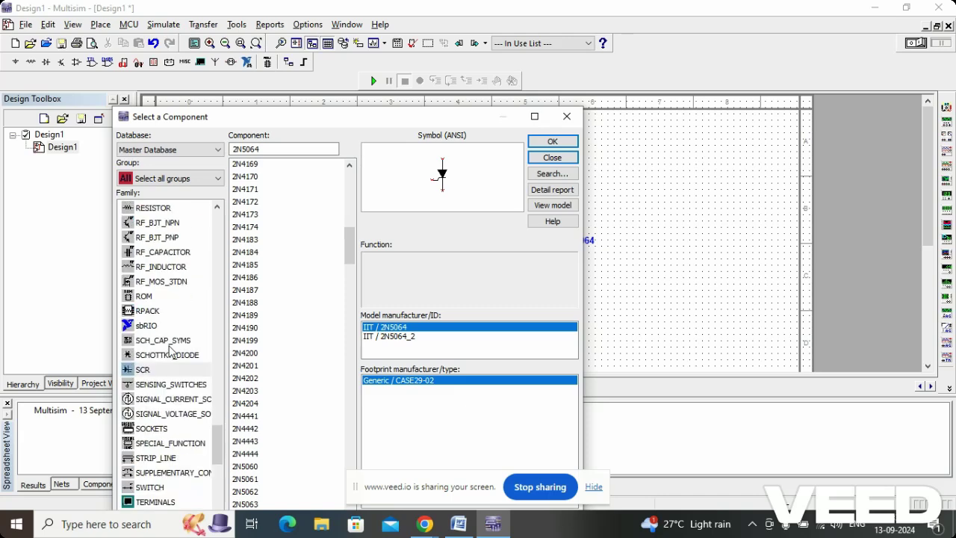
{"action": "scroll", "coordinate": [169, 350], "scroll_direction": "up", "scroll_amount": 10}
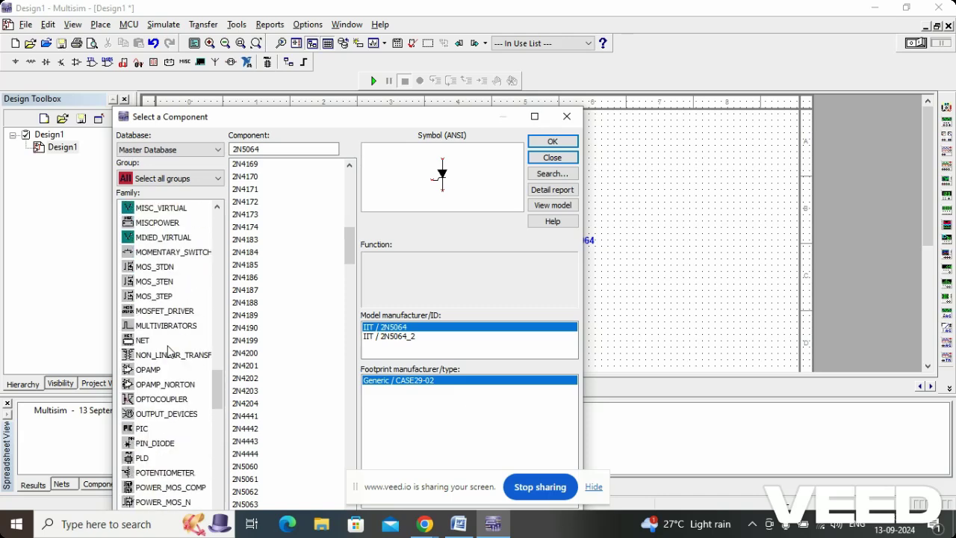
{"action": "scroll", "coordinate": [169, 349], "scroll_direction": "up", "scroll_amount": 5}
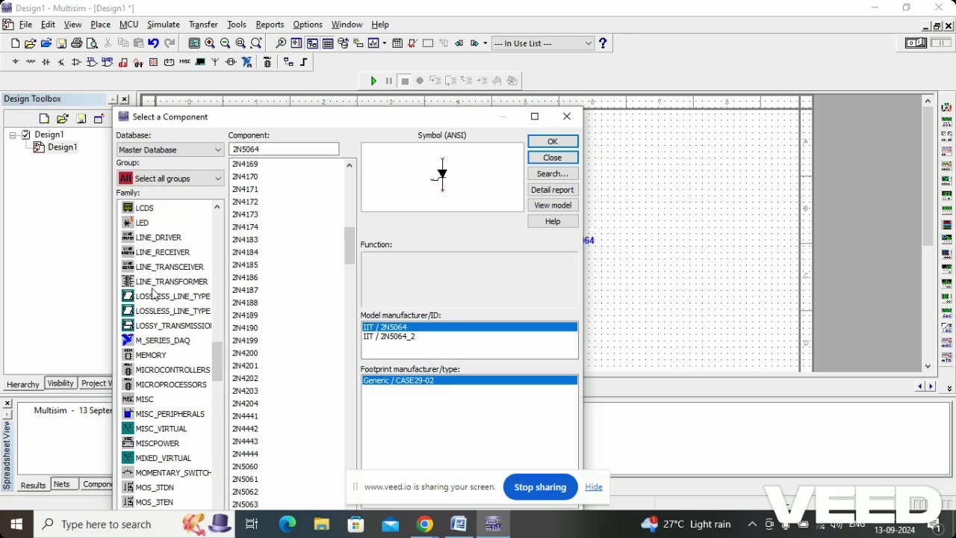
{"action": "scroll", "coordinate": [152, 241], "scroll_direction": "up", "scroll_amount": 1}
{"action": "left_click", "coordinate": [152, 239]}
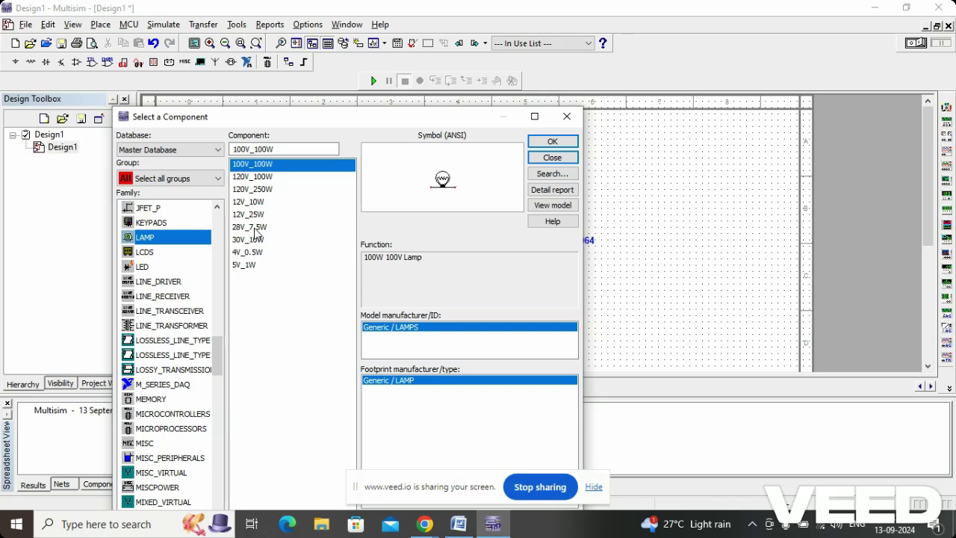
{"action": "left_click", "coordinate": [257, 226]}
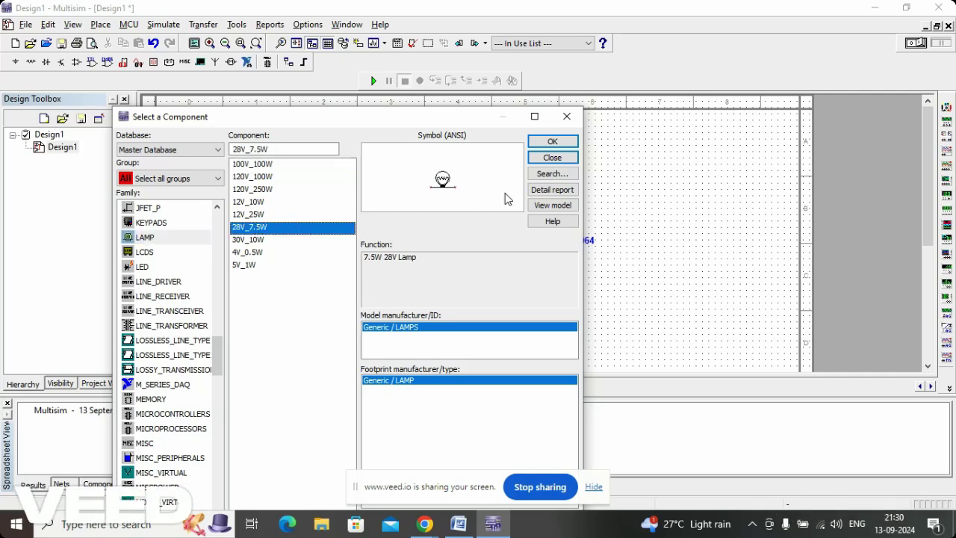
{"action": "left_click", "coordinate": [551, 142]}
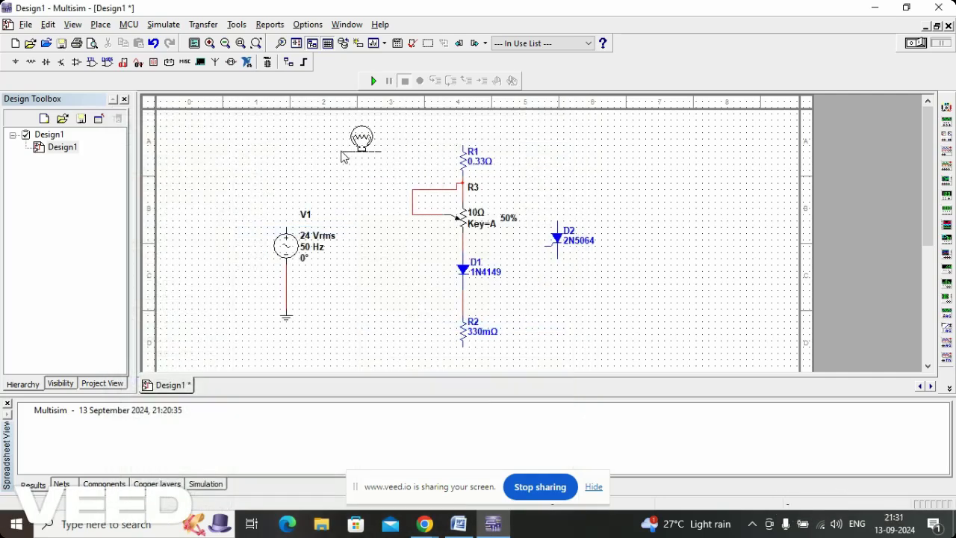
{"action": "left_click", "coordinate": [341, 153]}
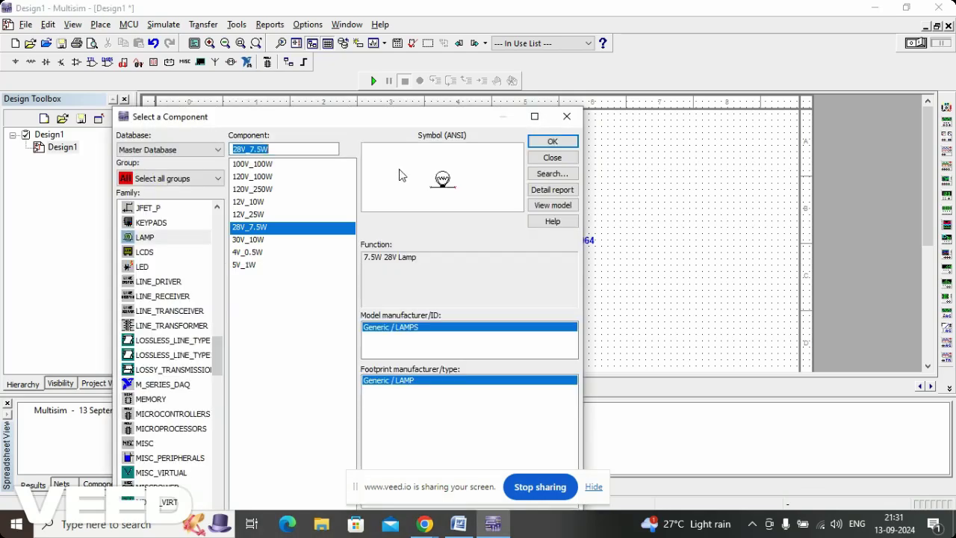
{"action": "left_click", "coordinate": [551, 157]}
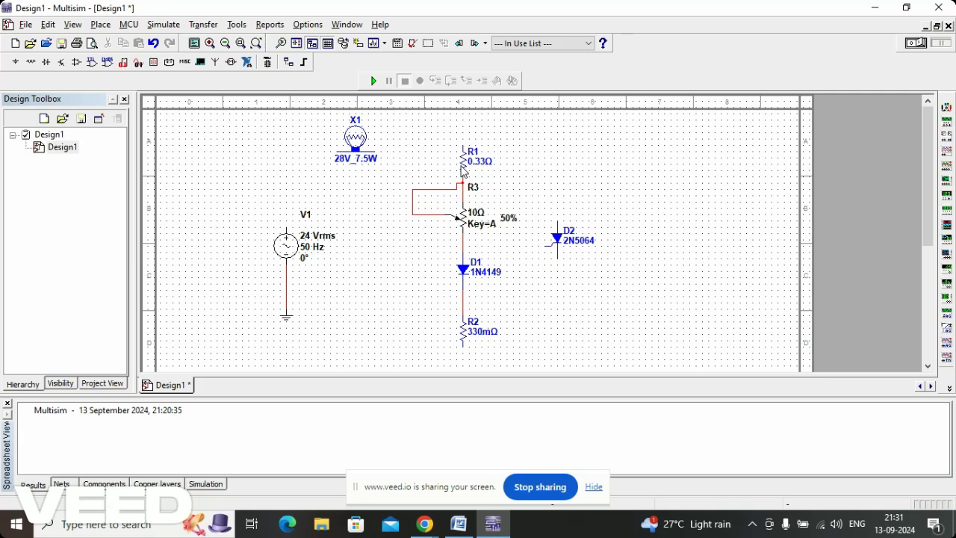
Move lamp X1 slightly up and wire it between the upper end of R1 and the positive terminal of V1.
{"action": "left_click_drag", "start_coordinate": [358, 141], "coordinate": [358, 131]}
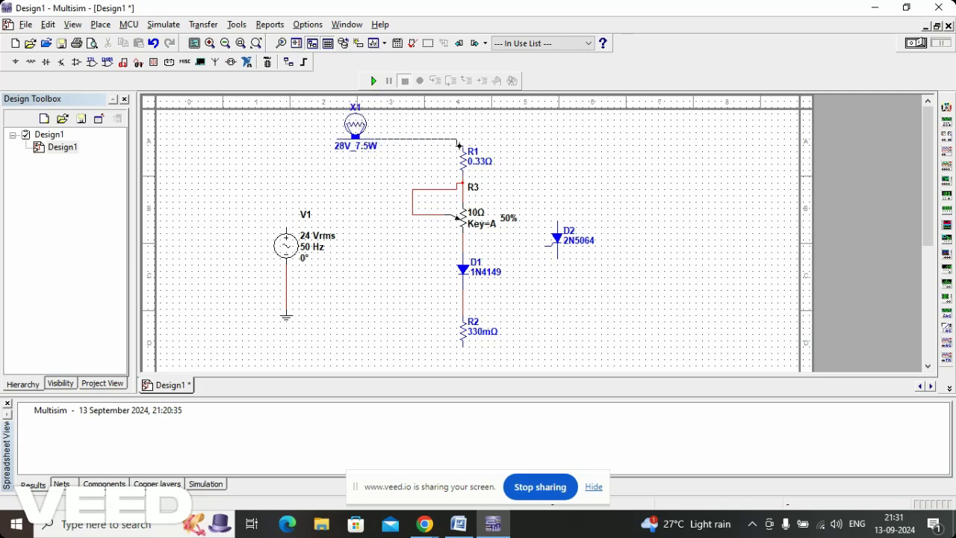
{"action": "left_click", "coordinate": [459, 144]}
{"action": "left_click", "coordinate": [286, 229]}
Move the ground symbol further down and wire the lower end of R2 to the line between V1 and ground.
{"action": "scroll", "coordinate": [287, 320], "scroll_direction": "down", "scroll_amount": 5}
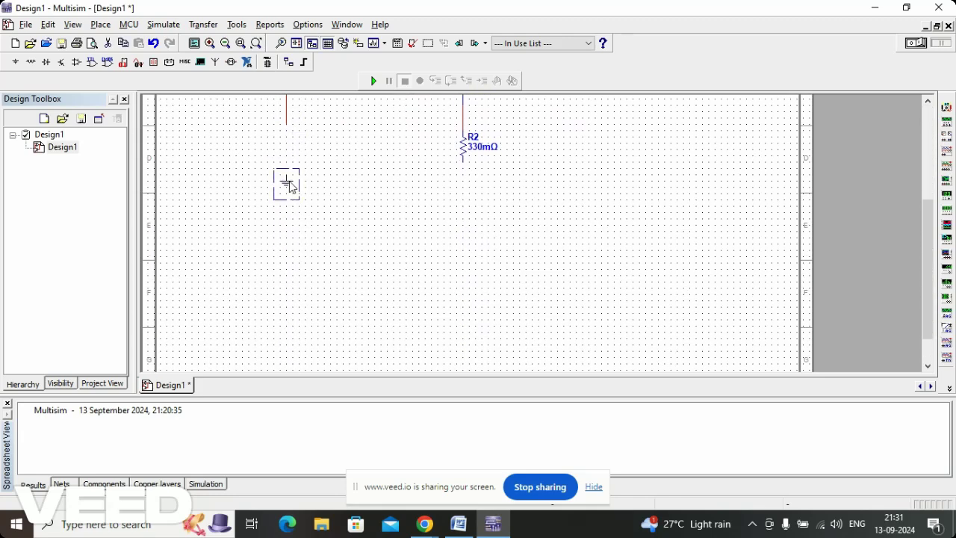
{"action": "left_click", "coordinate": [291, 198]}
{"action": "left_click", "coordinate": [463, 162]}
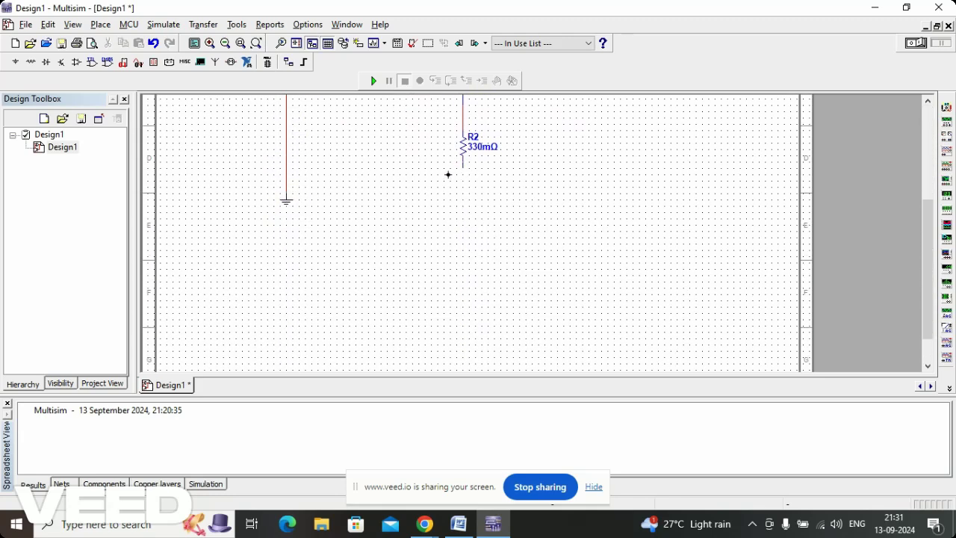
{"action": "left_click", "coordinate": [286, 180]}
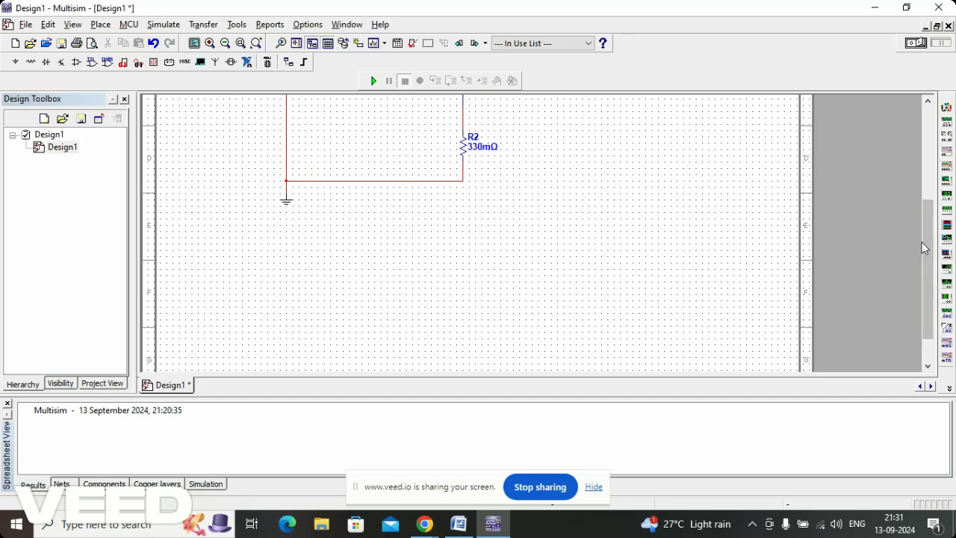
Wire the SCR's gate to the node between D1 and R2, its cathode to the bottom rail and its anode to the top rail.
{"action": "scroll", "coordinate": [926, 186], "scroll_direction": "up", "scroll_amount": 4}
{"action": "scroll", "coordinate": [926, 173], "scroll_direction": "up", "scroll_amount": 1}
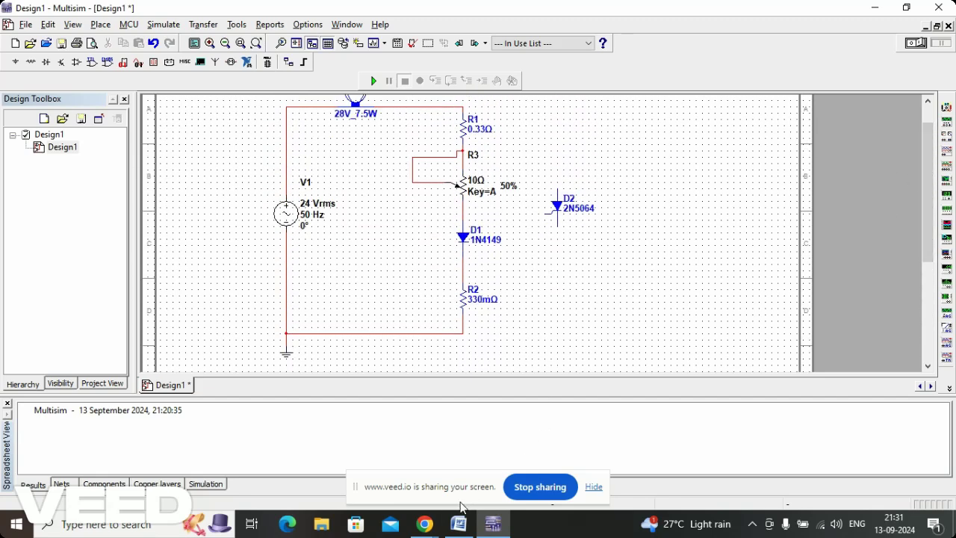
{"action": "left_click", "coordinate": [544, 213]}
{"action": "left_click", "coordinate": [464, 265]}
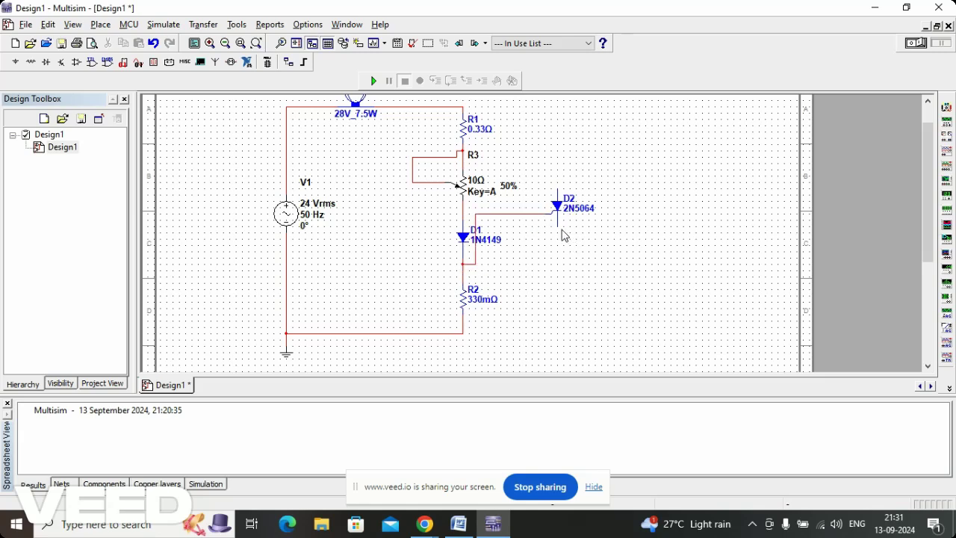
{"action": "left_click", "coordinate": [557, 225]}
{"action": "left_click", "coordinate": [558, 212]}
{"action": "left_click", "coordinate": [463, 107]}
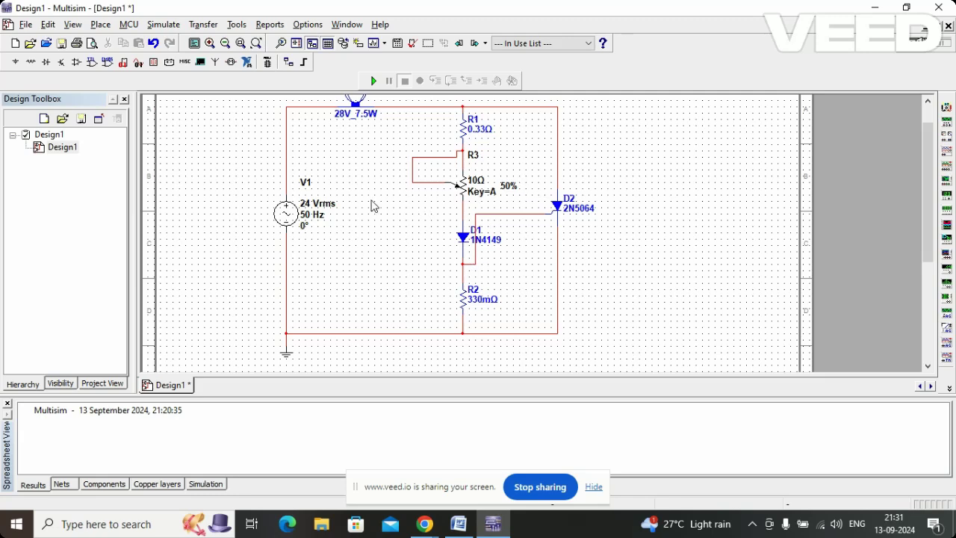
Check the design calculations in the Word document and set R1's resistance to 3.3 kΩ in Multisim.
{"action": "scroll", "coordinate": [928, 224], "scroll_direction": "up", "scroll_amount": 1}
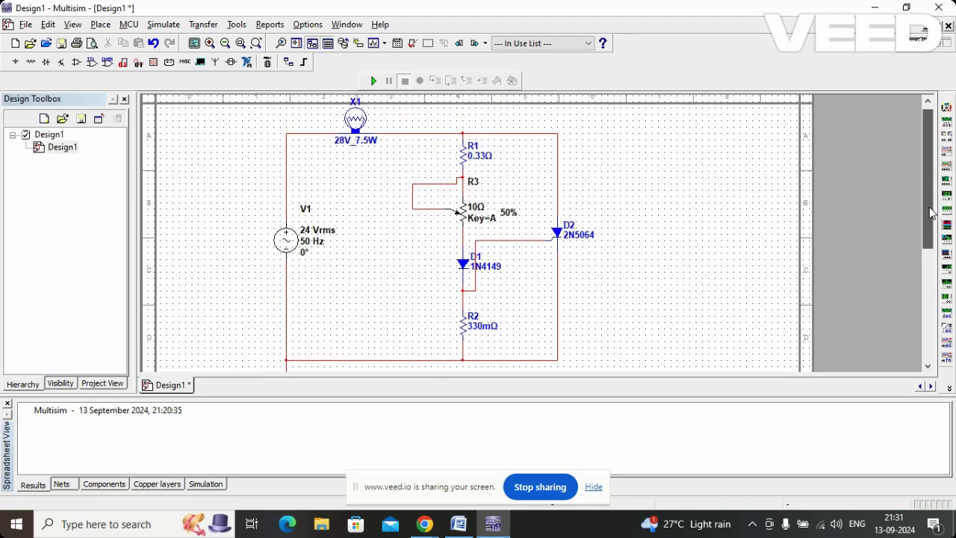
{"action": "left_click", "coordinate": [459, 523]}
{"action": "scroll", "coordinate": [575, 291], "scroll_direction": "up", "scroll_amount": 5}
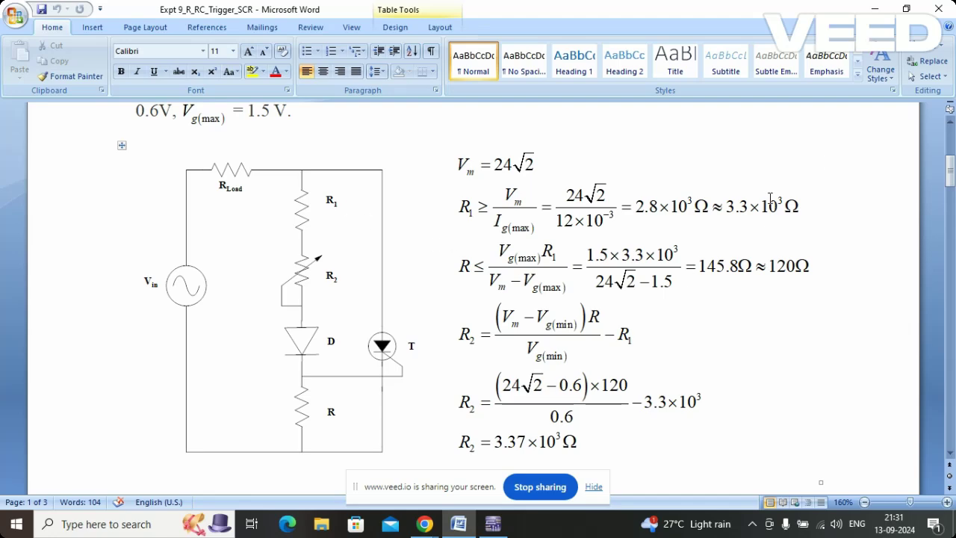
{"action": "left_click", "coordinate": [493, 523]}
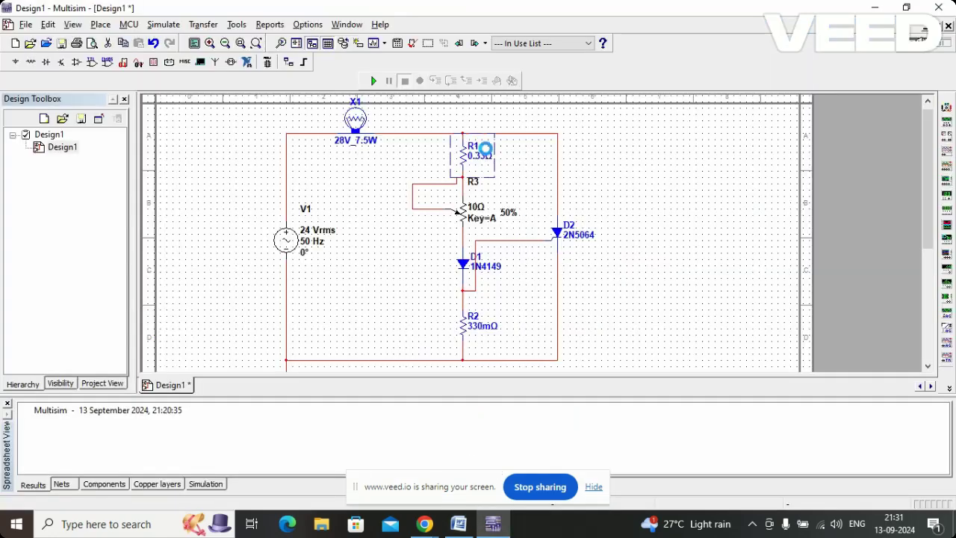
{"action": "double_click", "coordinate": [486, 149]}
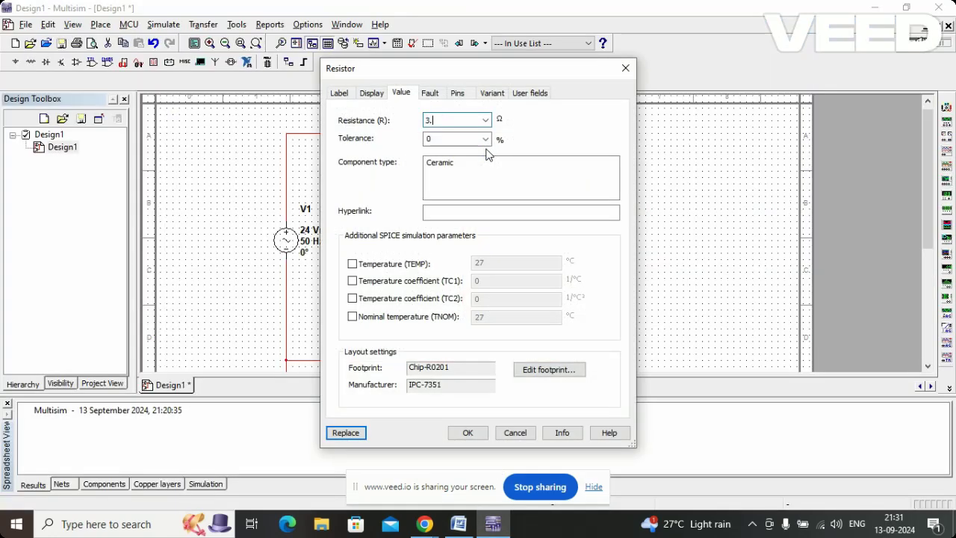
{"action": "type", "text": "3.3k"}
{"action": "key", "text": "Return"}
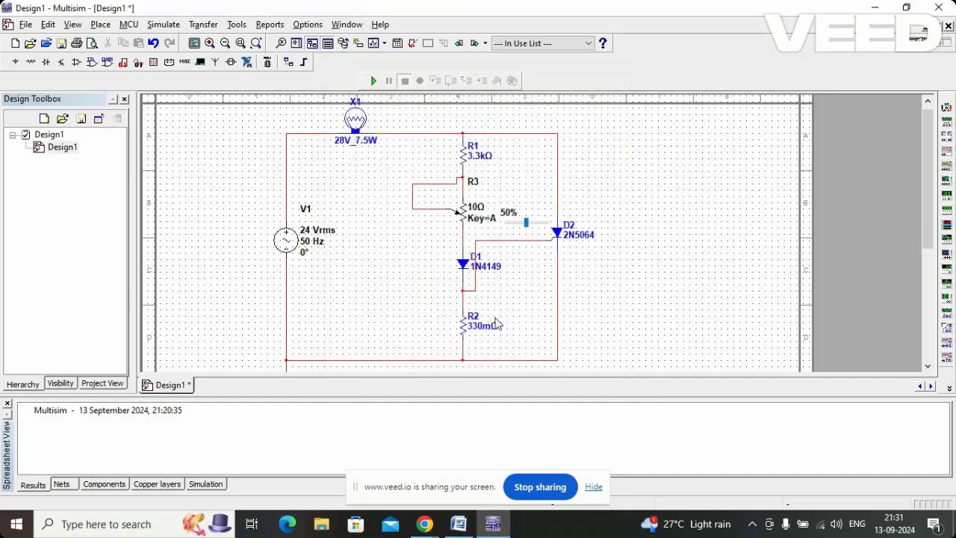
Check the calculated resistances in the Word document again and set potentiometer R3 to 120 Ω in Multisim.
{"action": "left_click", "coordinate": [458, 525]}
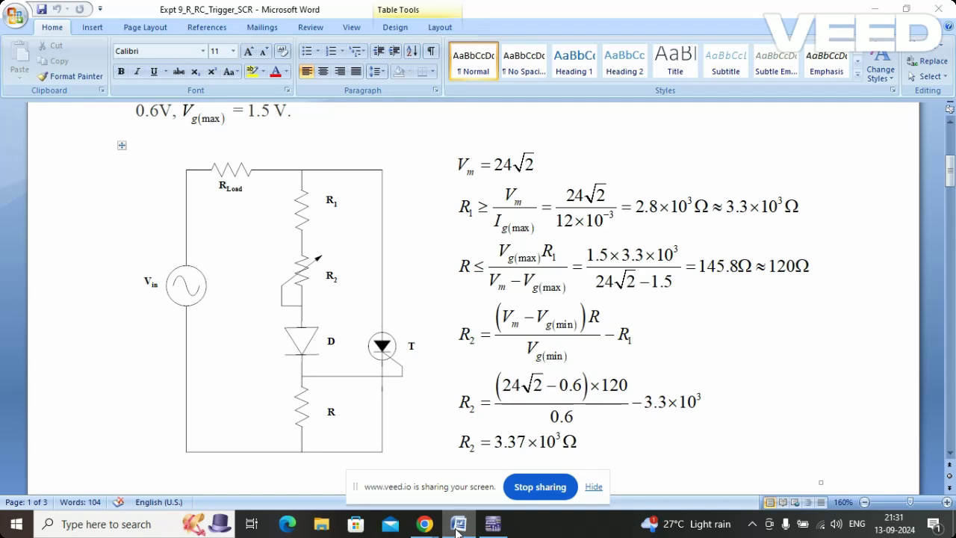
{"action": "left_click", "coordinate": [458, 525]}
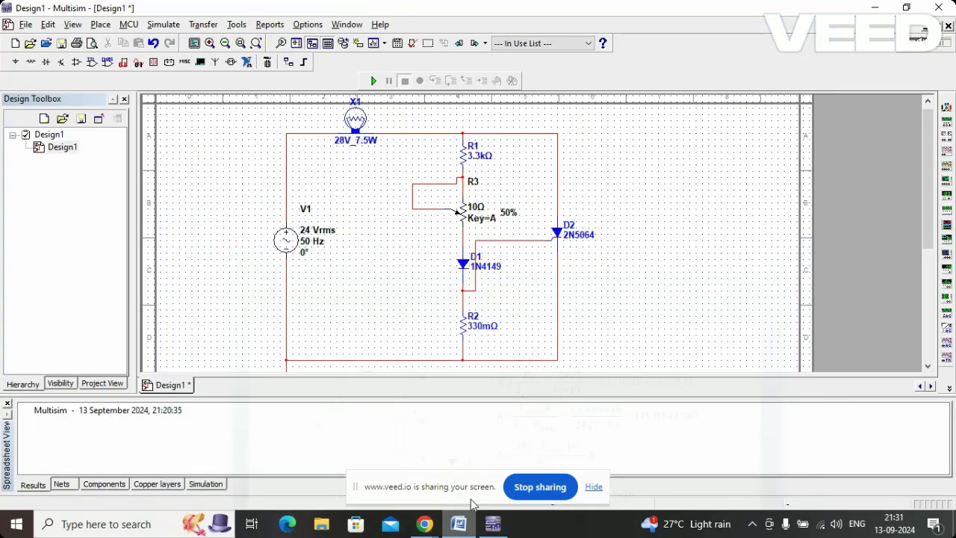
{"action": "double_click", "coordinate": [480, 213]}
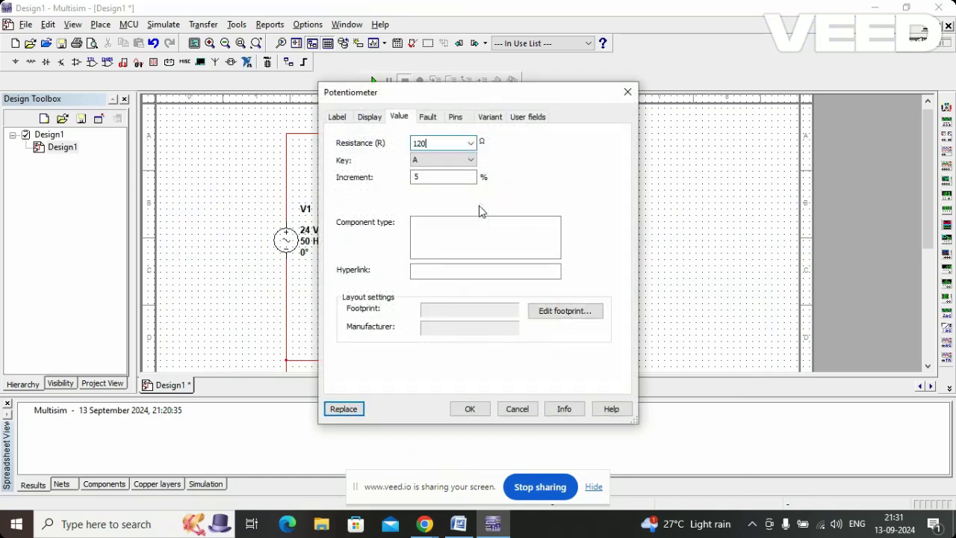
{"action": "key", "text": "Return"}
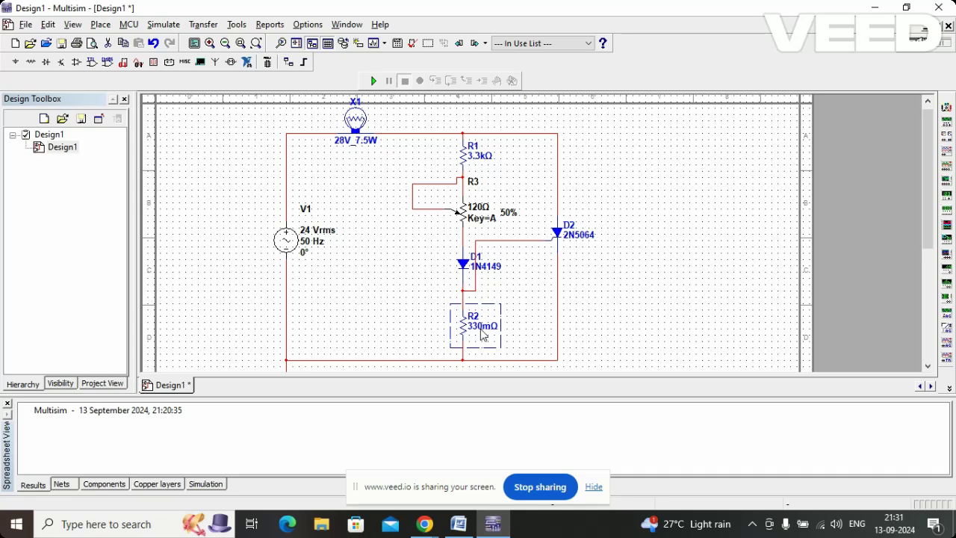
Set resistor R2's resistance to 3.3 kΩ.
{"action": "double_click", "coordinate": [482, 334]}
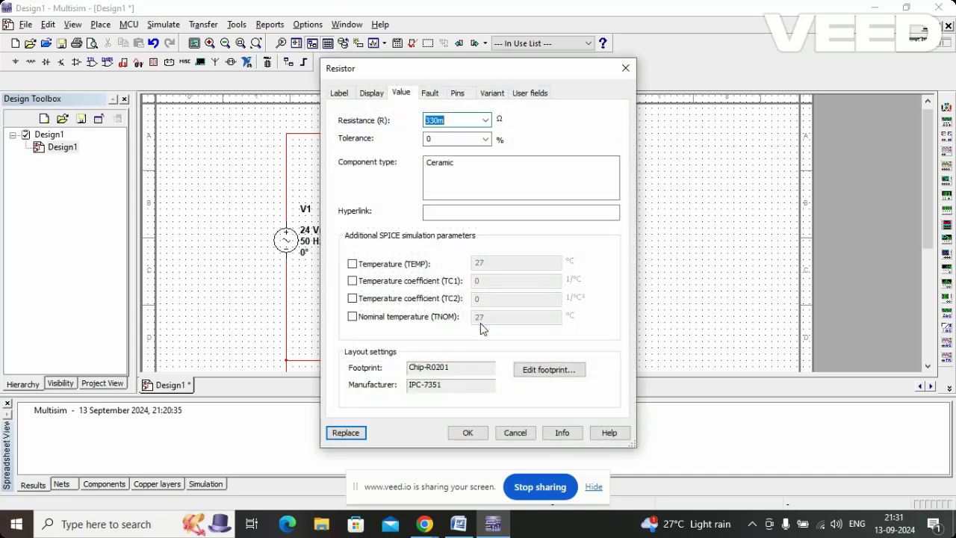
{"action": "type", "text": "3.3k"}
{"action": "key", "text": "Return"}
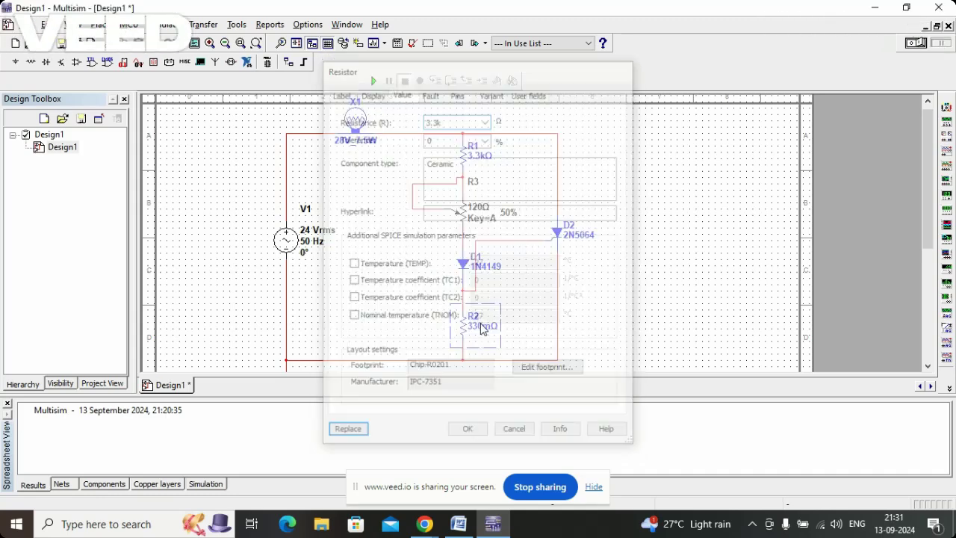
Review the R2 calculation and simulation figure in the Word document, and set potentiometer R3 to 3.3 kΩ in Multisim.
{"action": "left_click", "coordinate": [459, 525]}
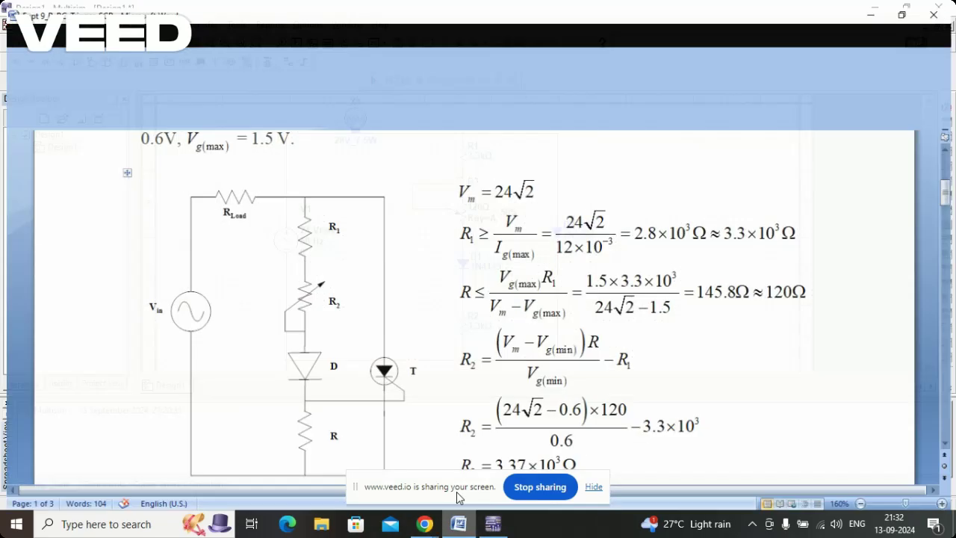
{"action": "scroll", "coordinate": [449, 315], "scroll_direction": "down", "scroll_amount": 10}
{"action": "scroll", "coordinate": [448, 316], "scroll_direction": "up", "scroll_amount": 1}
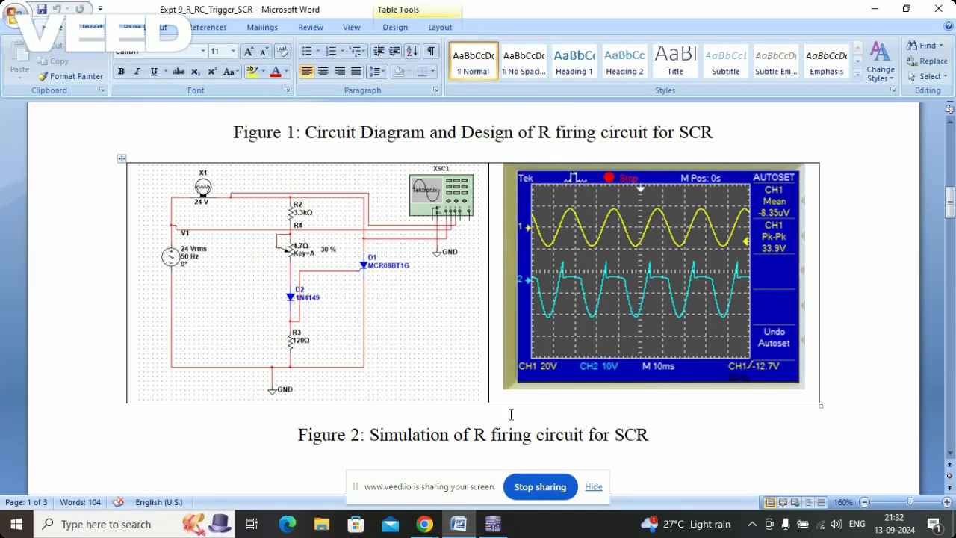
{"action": "scroll", "coordinate": [431, 316], "scroll_direction": "up", "scroll_amount": 5}
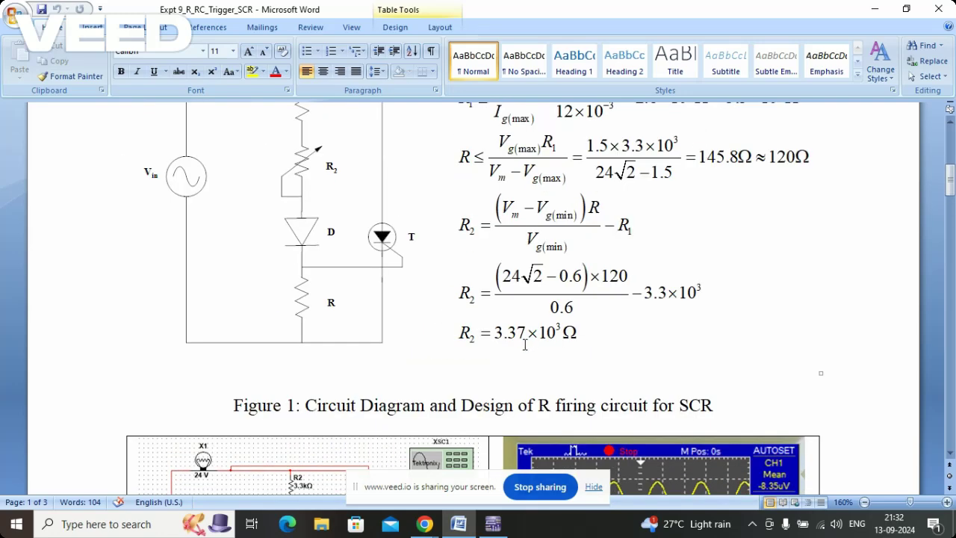
{"action": "scroll", "coordinate": [523, 332], "scroll_direction": "up", "scroll_amount": 2}
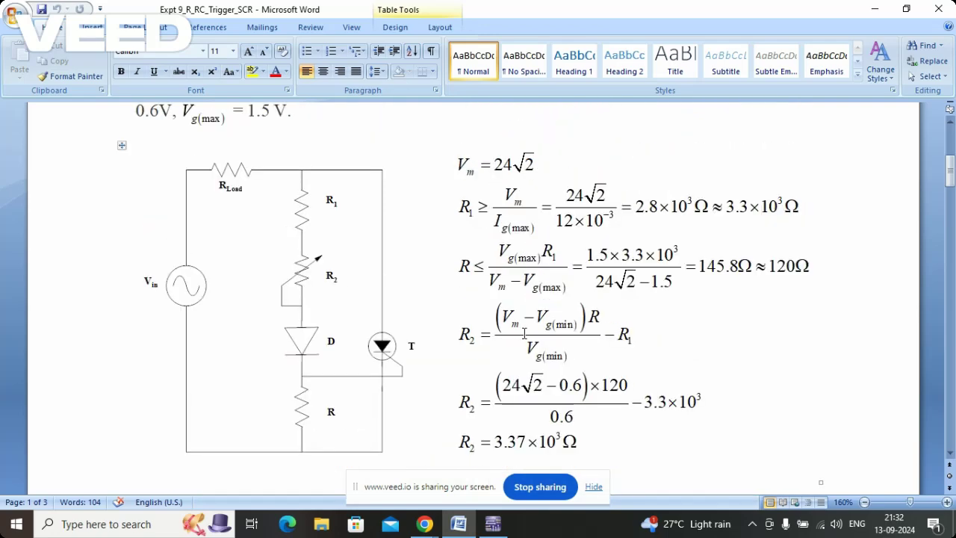
{"action": "left_click", "coordinate": [492, 523]}
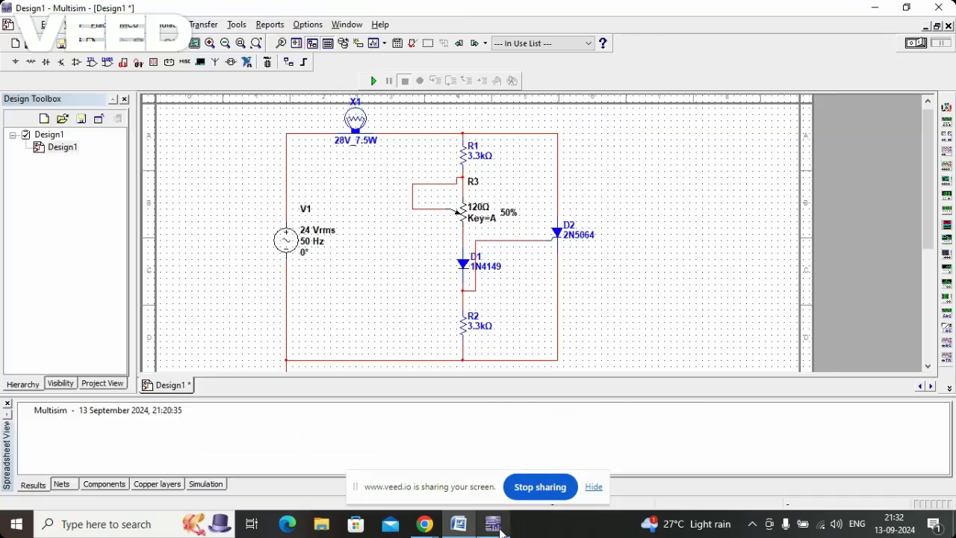
{"action": "double_click", "coordinate": [482, 207]}
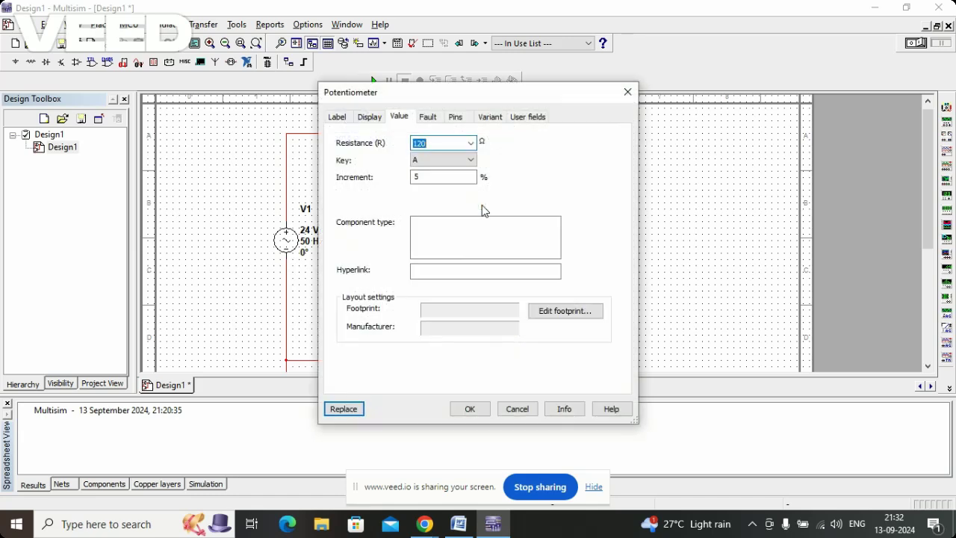
{"action": "type", "text": "3.3k"}
{"action": "left_click", "coordinate": [471, 408]}
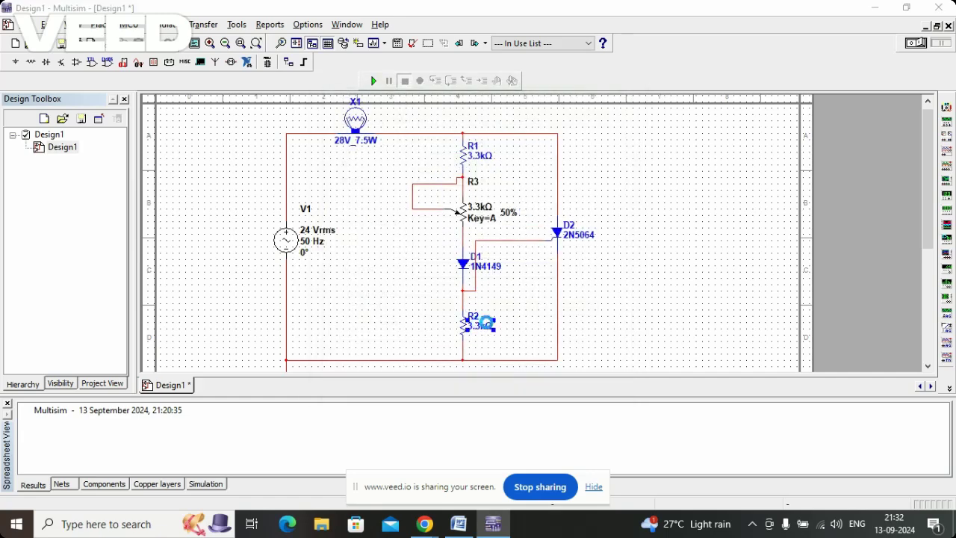
Set resistor R2's resistance to 120 Ω.
{"action": "double_click", "coordinate": [480, 323]}
{"action": "type", "text": "120"}
{"action": "key", "text": "Return"}
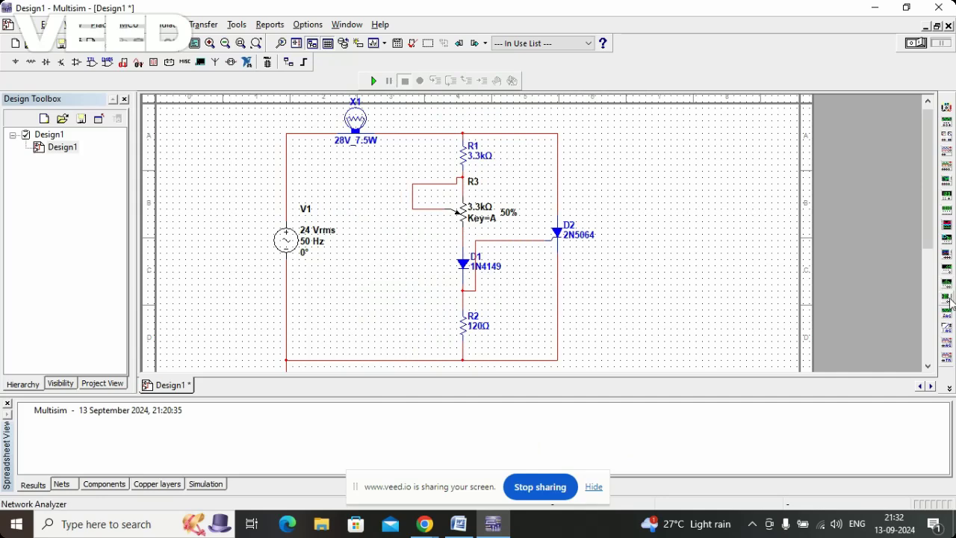
Place a Tektronix oscilloscope on the schematic, above and to the right of the SCR.
{"action": "left_click", "coordinate": [946, 359]}
{"action": "key", "text": "Escape"}
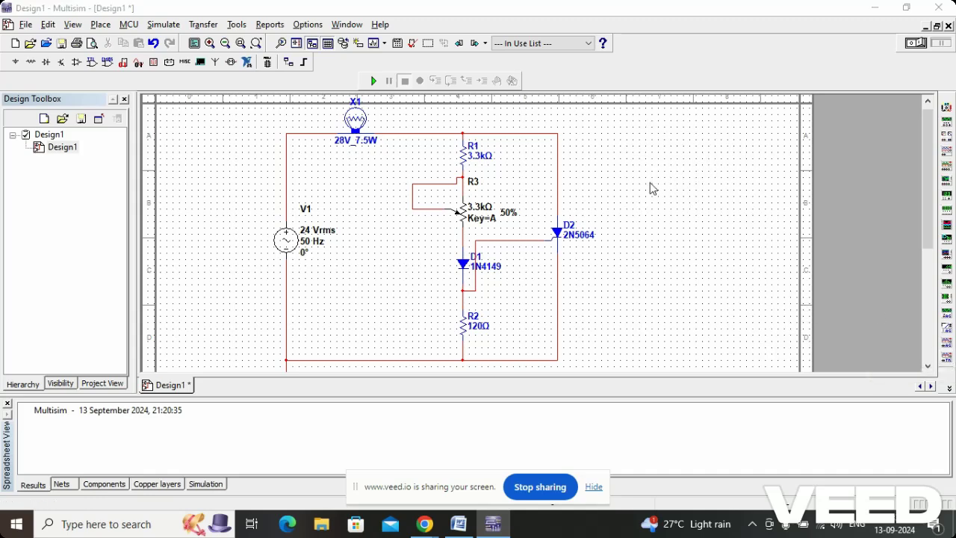
{"action": "left_click", "coordinate": [687, 181]}
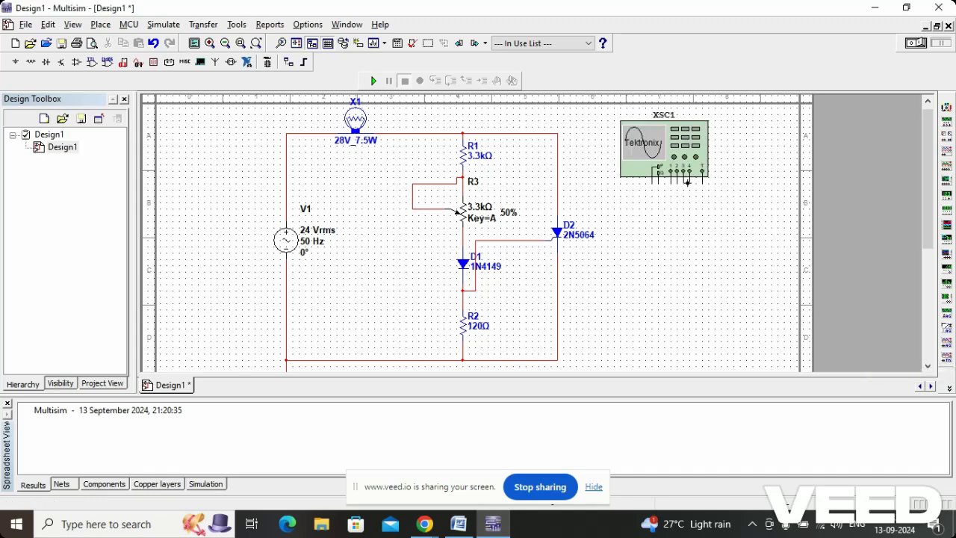
Add a ground below the oscilloscope connected to its G terminal, and wire channel 1 to the line above V1.
{"action": "left_click", "coordinate": [588, 43]}
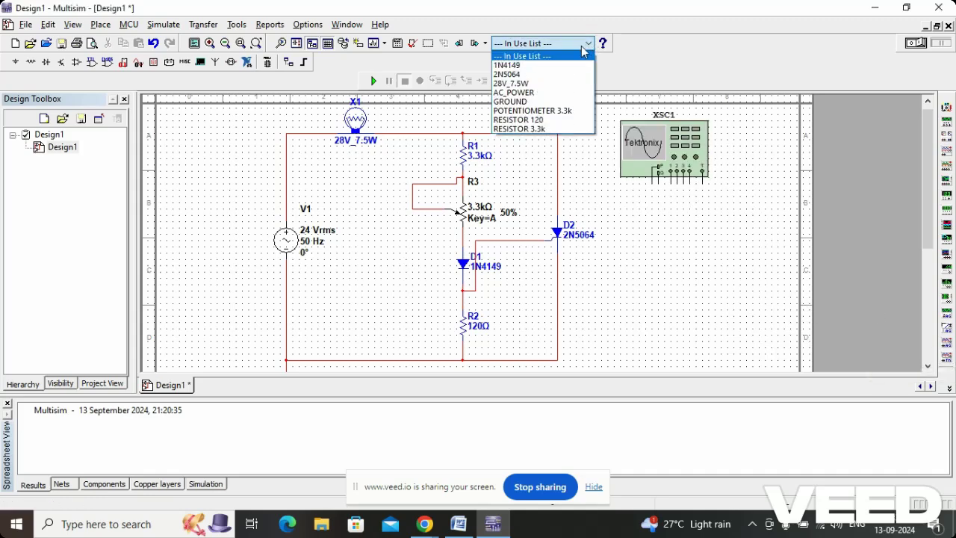
{"action": "left_click", "coordinate": [545, 101]}
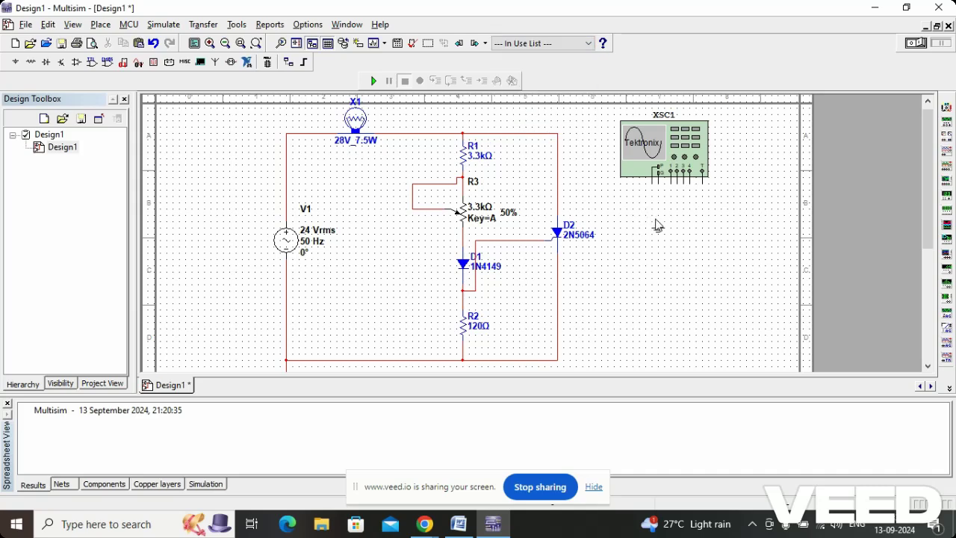
{"action": "left_click", "coordinate": [661, 192]}
{"action": "left_click", "coordinate": [658, 173]}
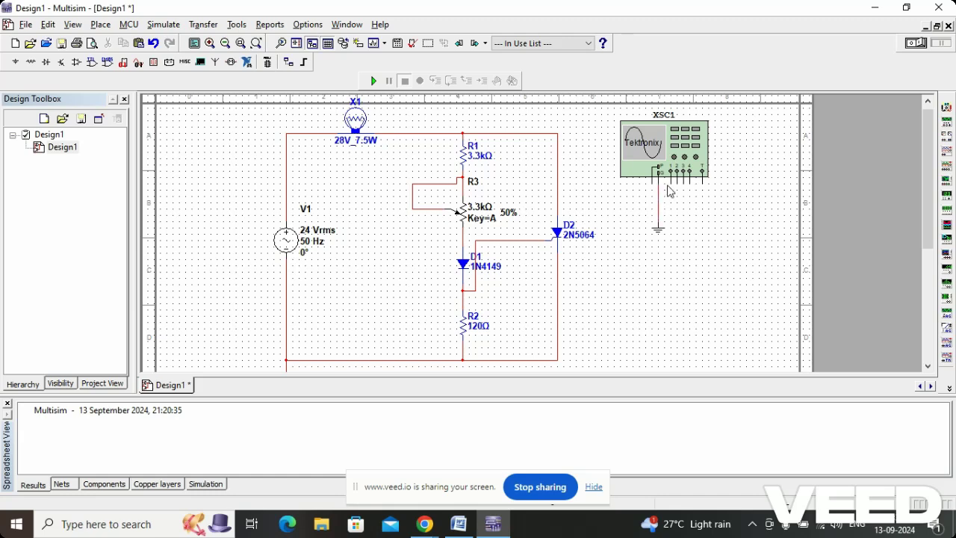
{"action": "left_click", "coordinate": [287, 158]}
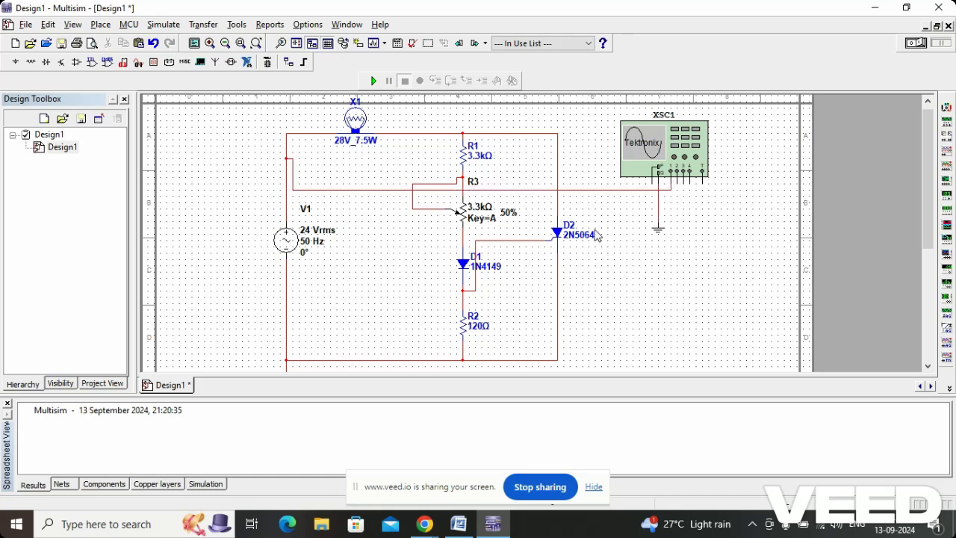
Run the simulation, power on the oscilloscope, autoset the trace and set the time base to 5 ms per division.
{"action": "left_click", "coordinate": [374, 80]}
{"action": "double_click", "coordinate": [660, 156]}
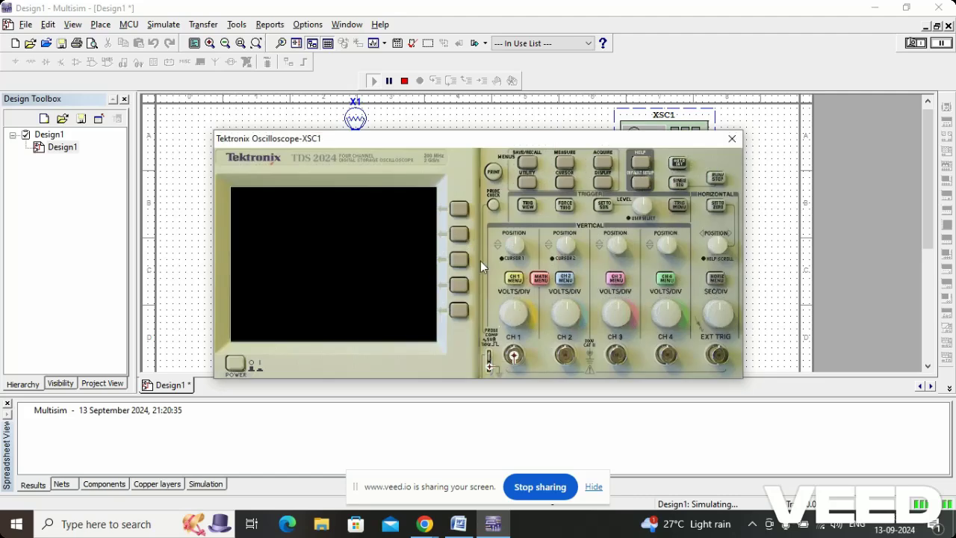
{"action": "left_click", "coordinate": [235, 364]}
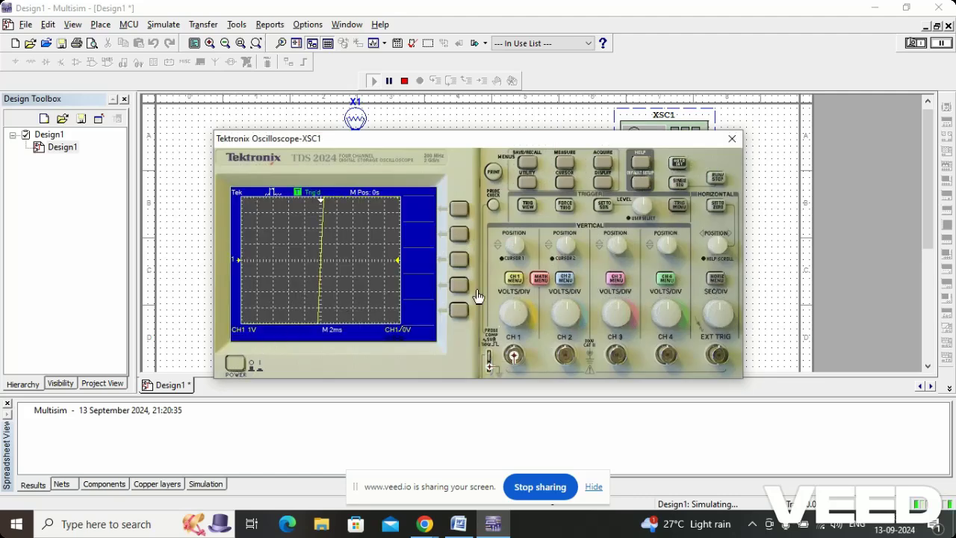
{"action": "left_click", "coordinate": [678, 165]}
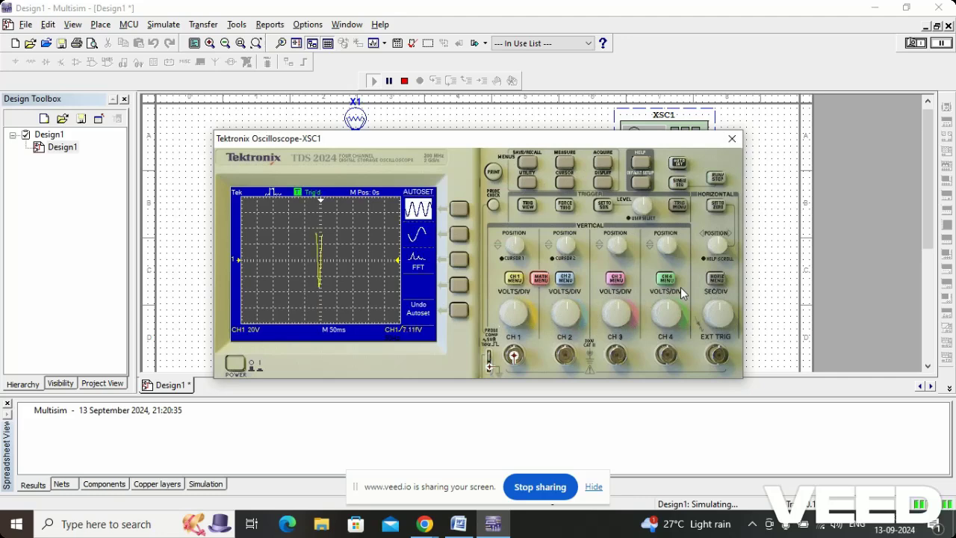
{"action": "left_click", "coordinate": [713, 314]}
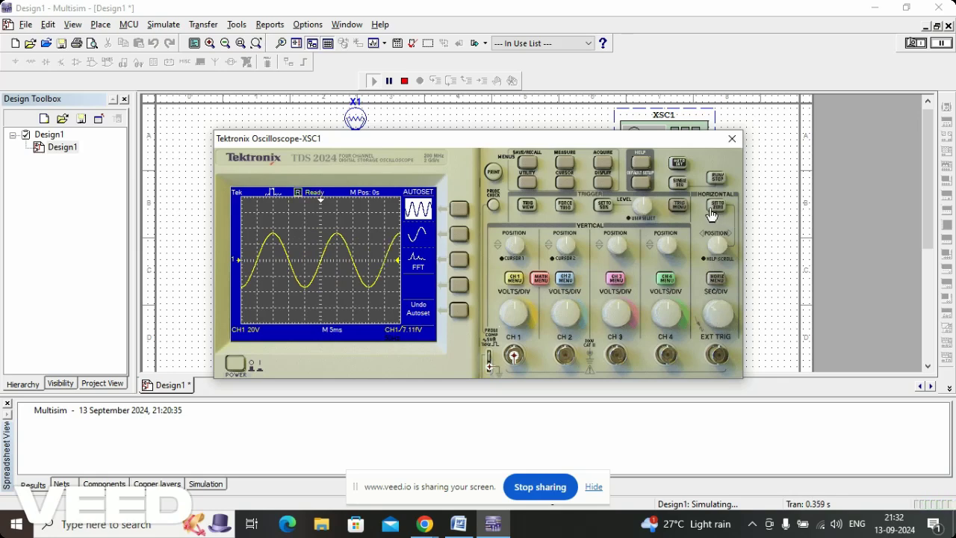
Measure channel 1's frequency, period and peak-to-peak voltage on the oscilloscope, and close it and stop the simulation.
{"action": "left_click", "coordinate": [565, 161]}
{"action": "left_click", "coordinate": [460, 210]}
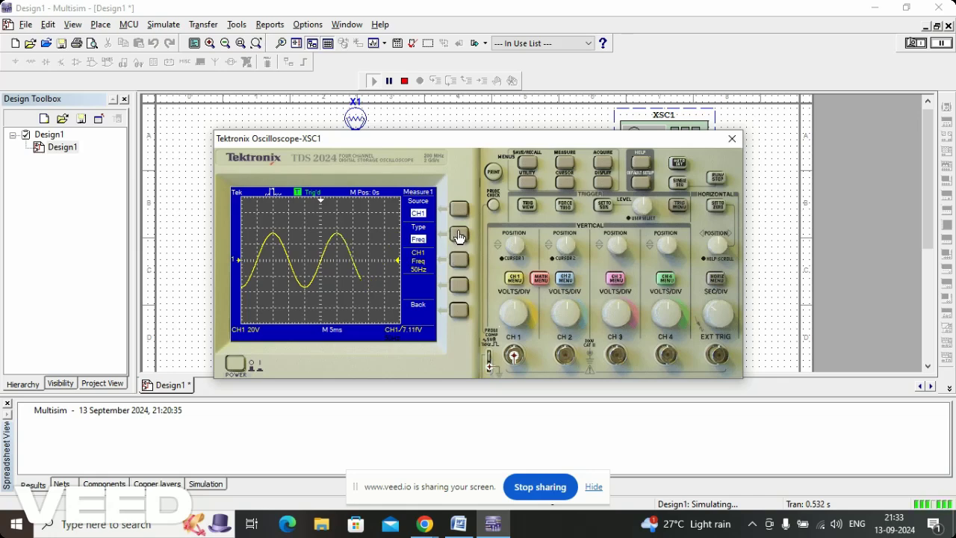
{"action": "left_click", "coordinate": [460, 235]}
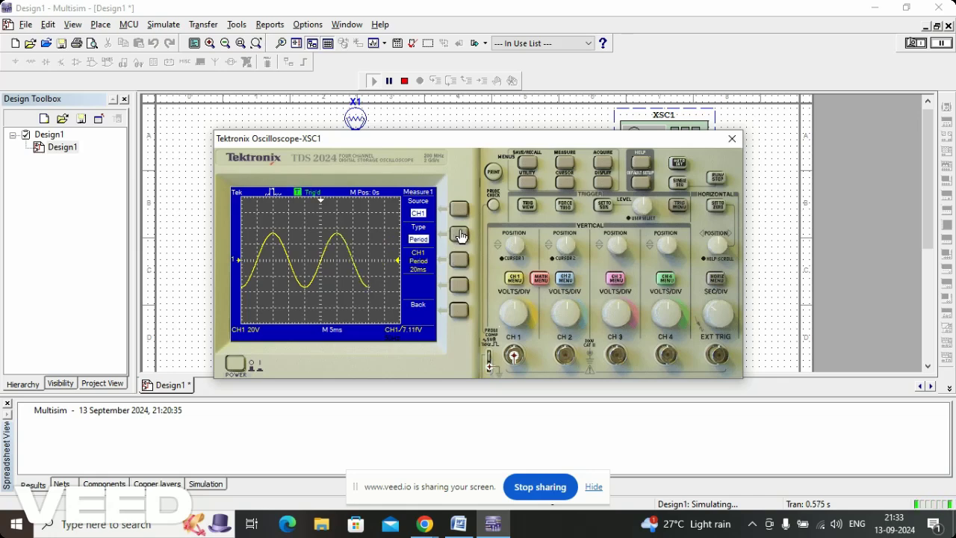
{"action": "left_click", "coordinate": [460, 235]}
{"action": "left_click", "coordinate": [460, 235]}
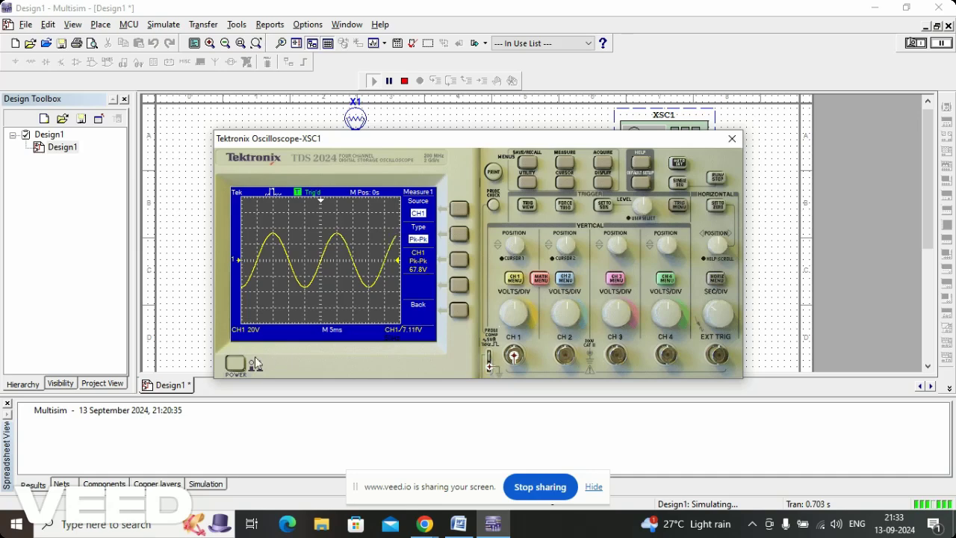
{"action": "left_click", "coordinate": [731, 139]}
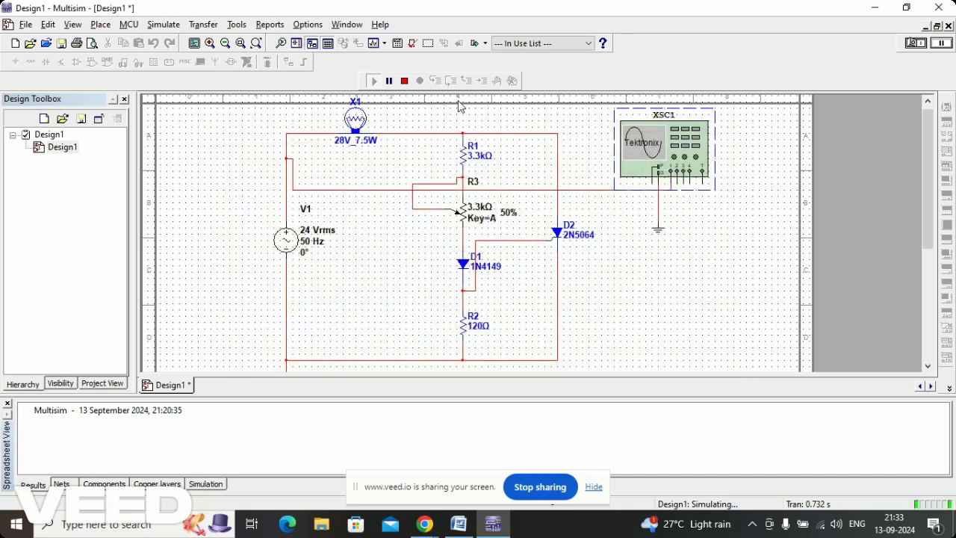
{"action": "left_click", "coordinate": [404, 80]}
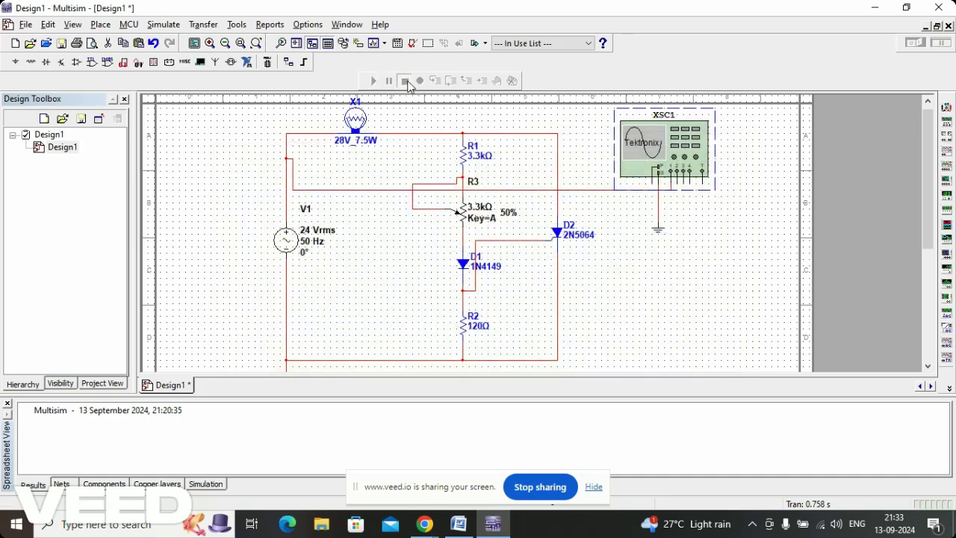
Wire the oscilloscope's channel 2 to the line at the SCR's anode.
{"action": "double_click", "coordinate": [351, 139]}
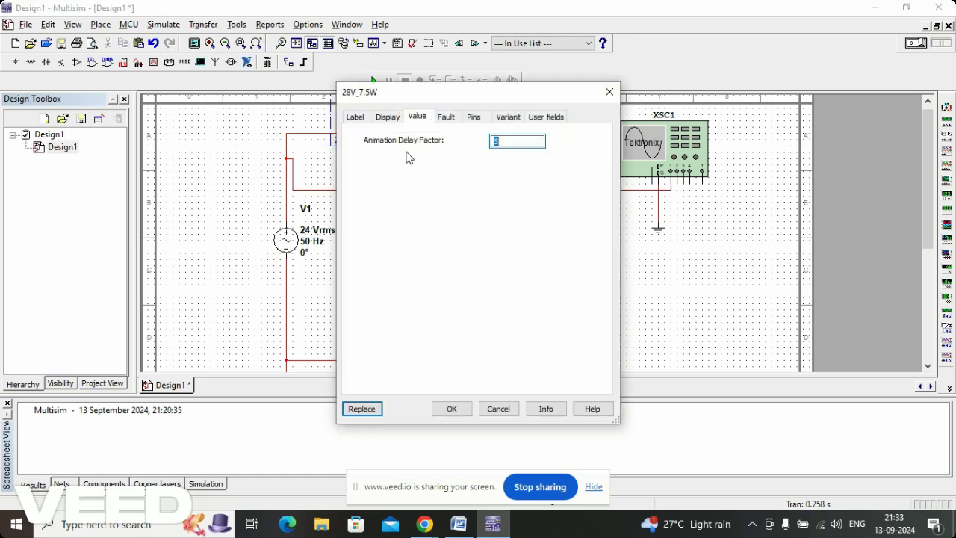
{"action": "left_click", "coordinate": [608, 91]}
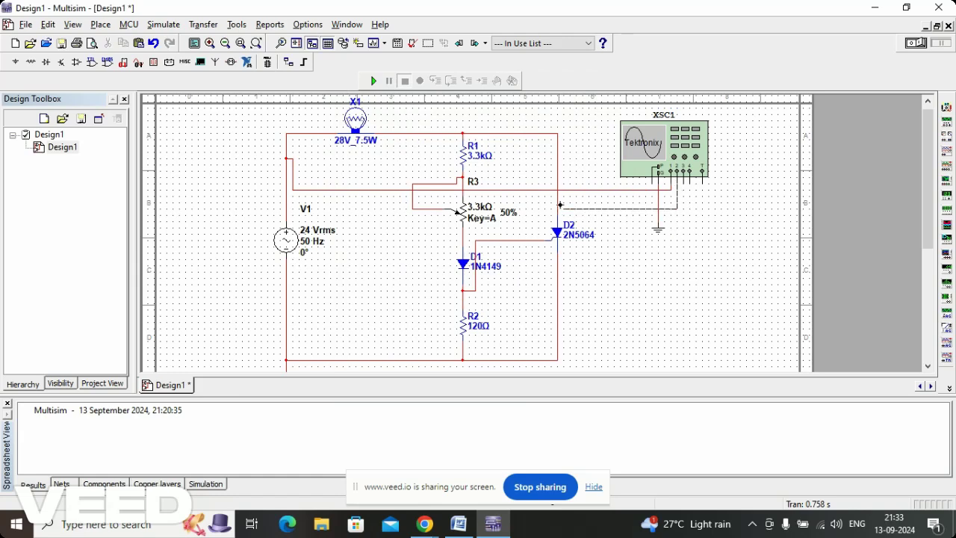
{"action": "left_click", "coordinate": [557, 201]}
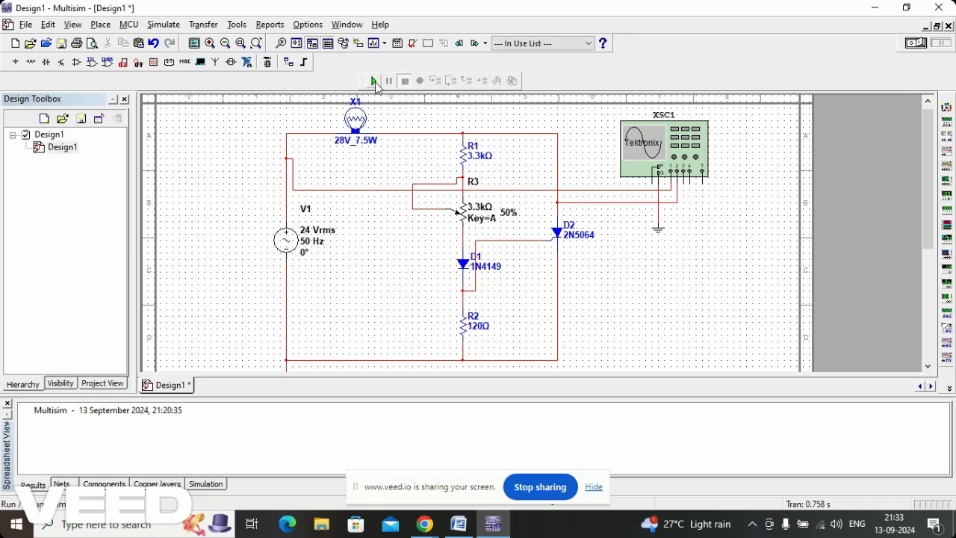
Run the simulation again, open the oscilloscope, turn on channel 2 and autoset both traces.
{"action": "left_click", "coordinate": [373, 80]}
{"action": "double_click", "coordinate": [656, 158]}
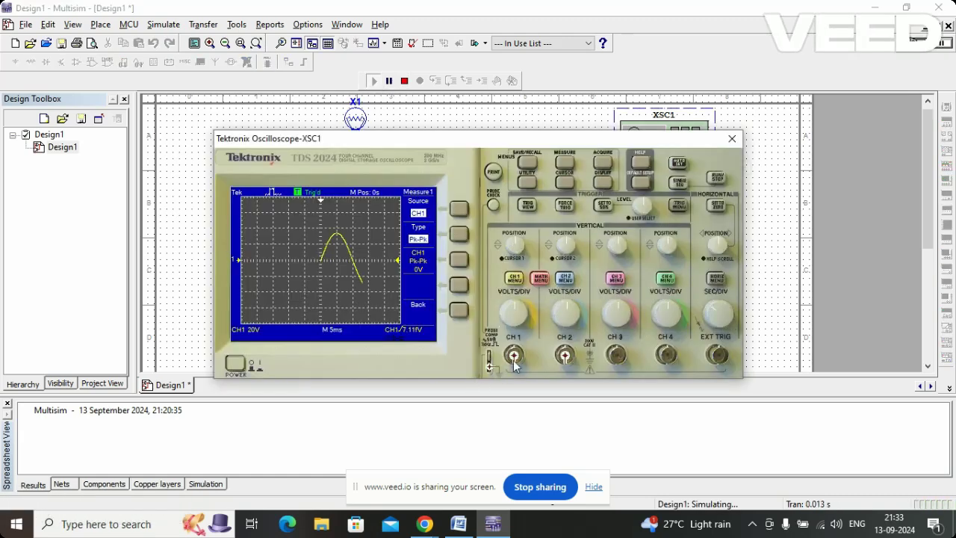
{"action": "left_click", "coordinate": [565, 280]}
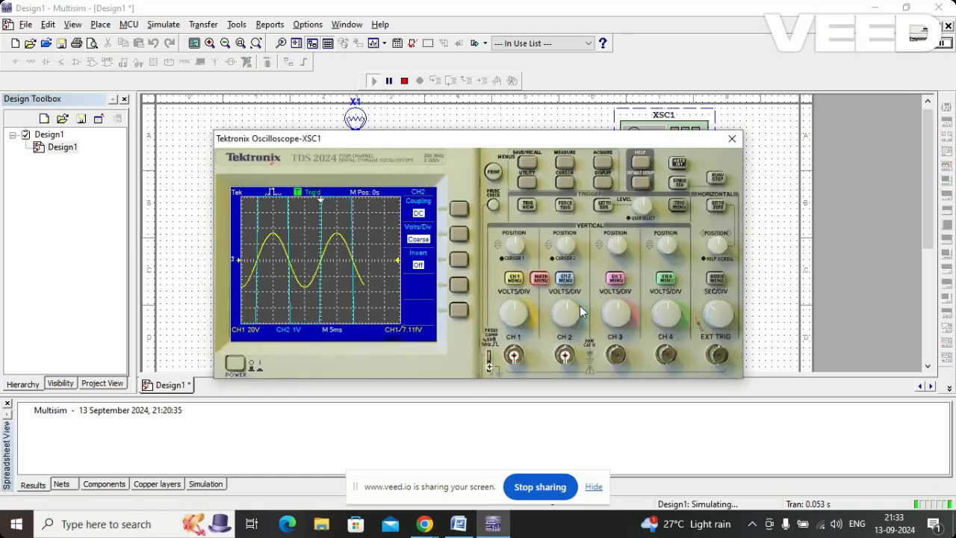
{"action": "left_click", "coordinate": [679, 164]}
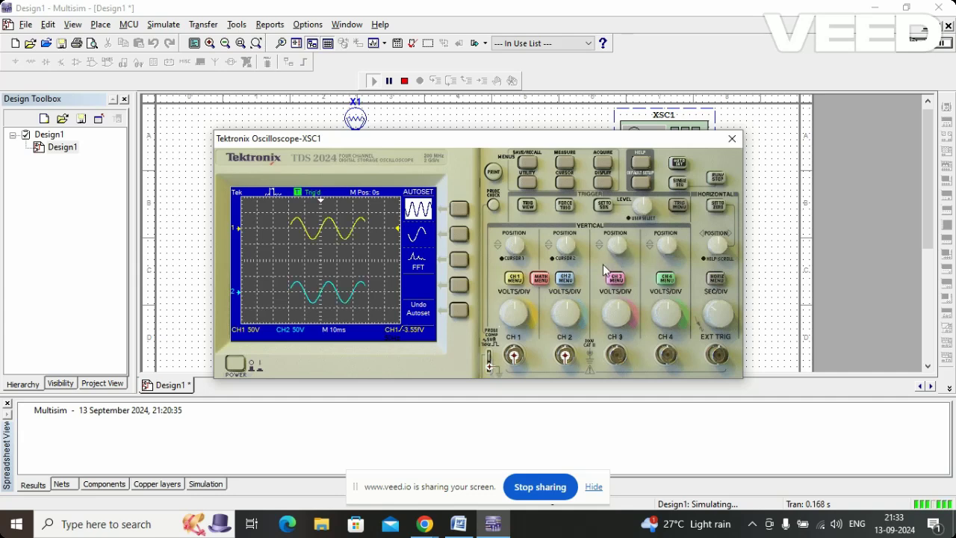
Move the oscilloscope window clear of R3 and vary the potentiometer to 10%, 30% and back to 10%.
{"action": "left_click_drag", "start_coordinate": [624, 140], "coordinate": [645, 272]}
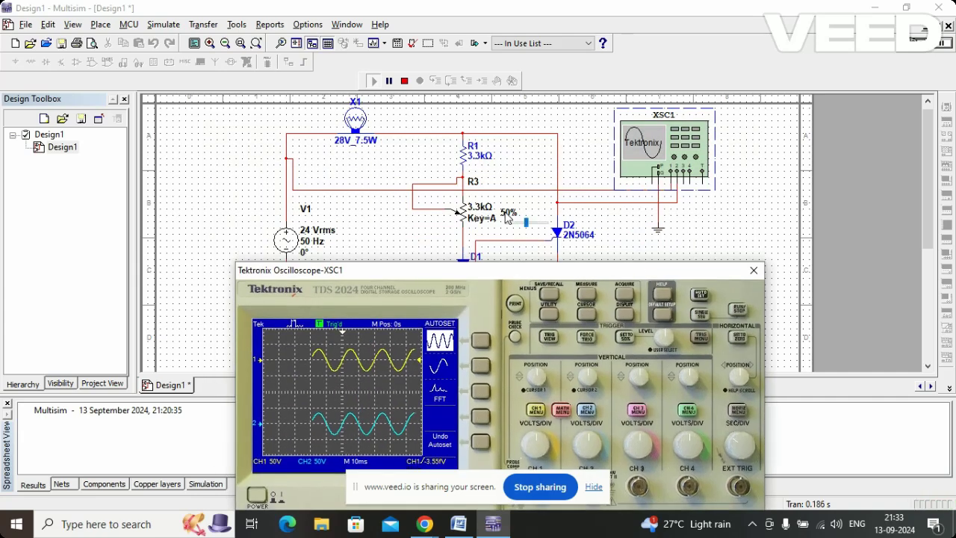
{"action": "left_click_drag", "start_coordinate": [526, 223], "coordinate": [514, 225]}
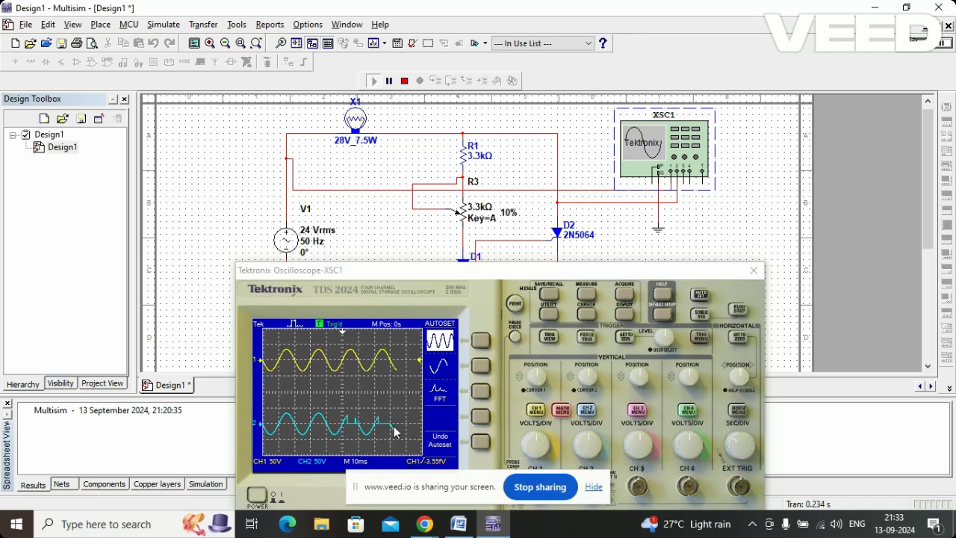
{"action": "left_click_drag", "start_coordinate": [509, 224], "coordinate": [517, 224]}
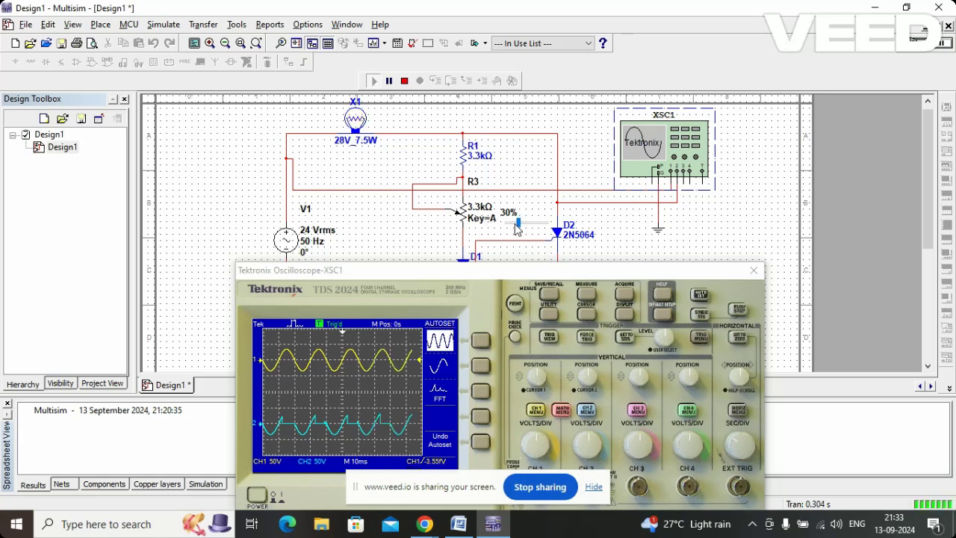
{"action": "left_click", "coordinate": [515, 224]}
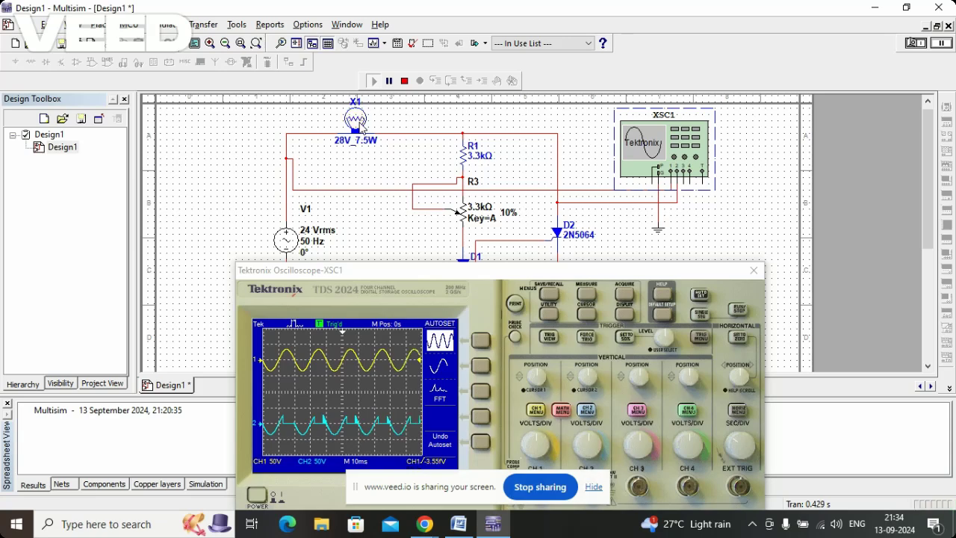
Raise potentiometer R3 to 50% and bring it back down to 30% while the simulation runs.
{"action": "mouse_move", "coordinate": [472, 185]}
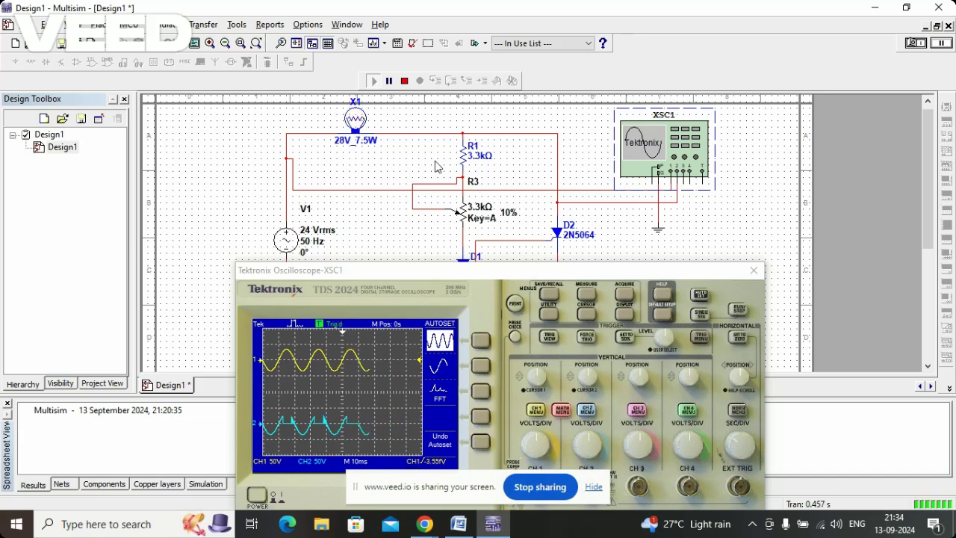
{"action": "mouse_move", "coordinate": [484, 211]}
{"action": "left_click_drag", "start_coordinate": [511, 222], "coordinate": [517, 224]}
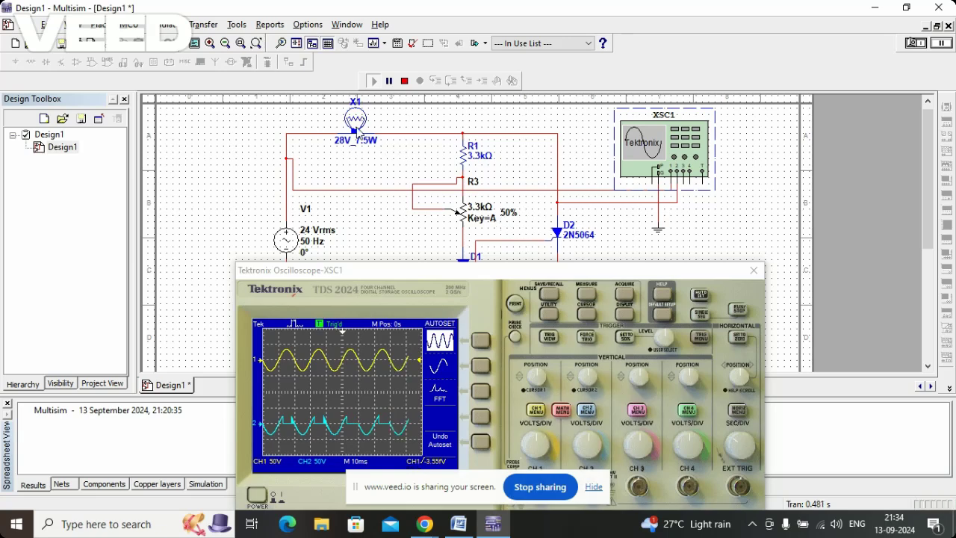
{"action": "mouse_move", "coordinate": [512, 216]}
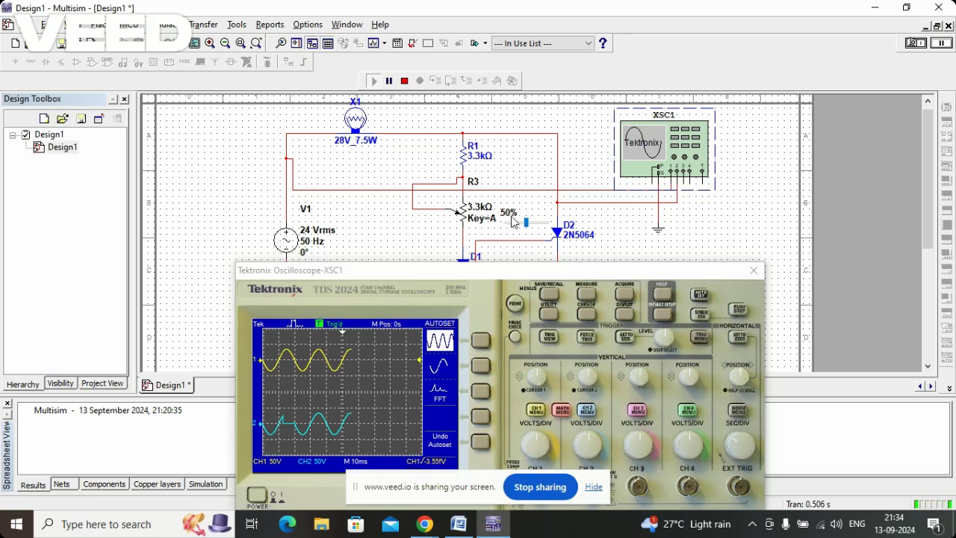
{"action": "scroll", "coordinate": [525, 229], "scroll_direction": "down", "scroll_amount": 4}
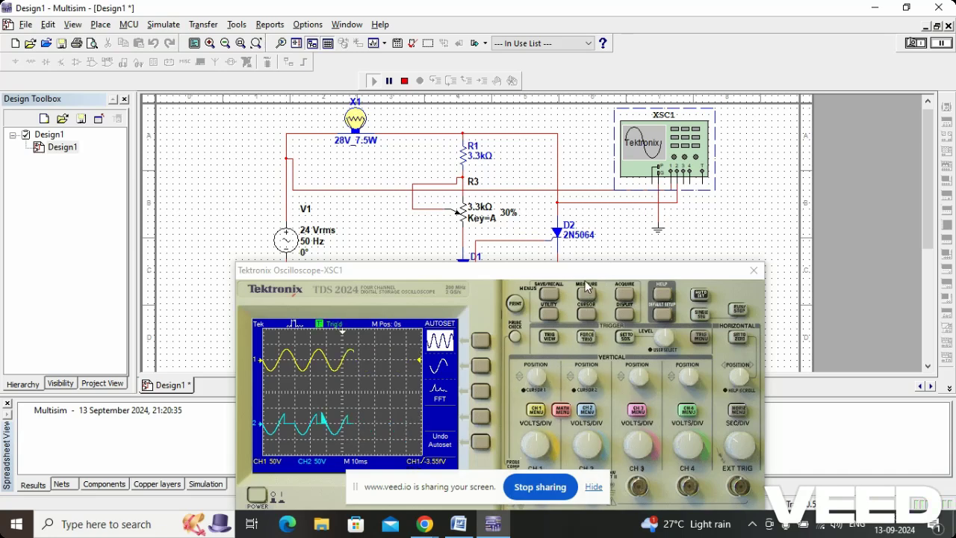
Move the oscilloscope window aside to uncover the lamp, potentiometer and SCR while keeping its display in view.
{"action": "left_click_drag", "start_coordinate": [588, 271], "coordinate": [584, 238]}
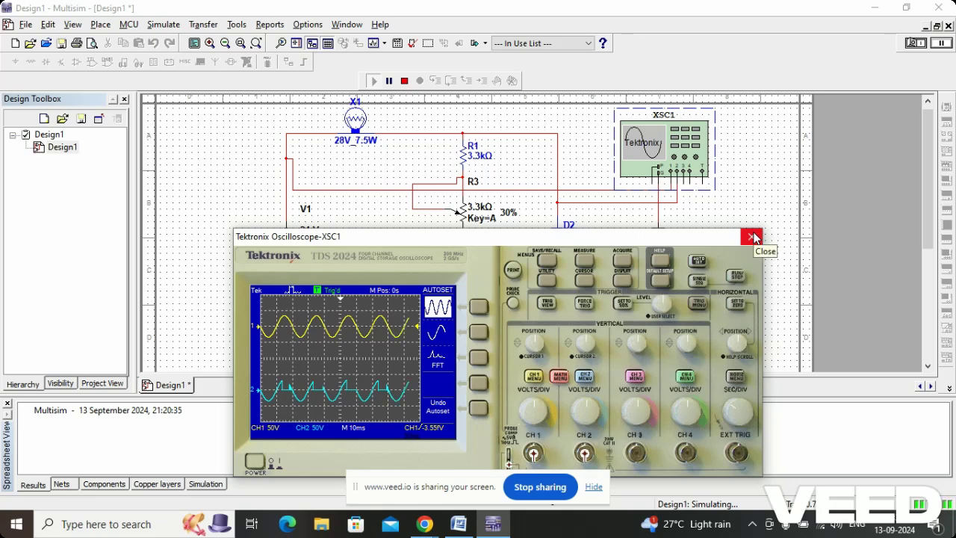
{"action": "left_click_drag", "start_coordinate": [634, 239], "coordinate": [949, 153]}
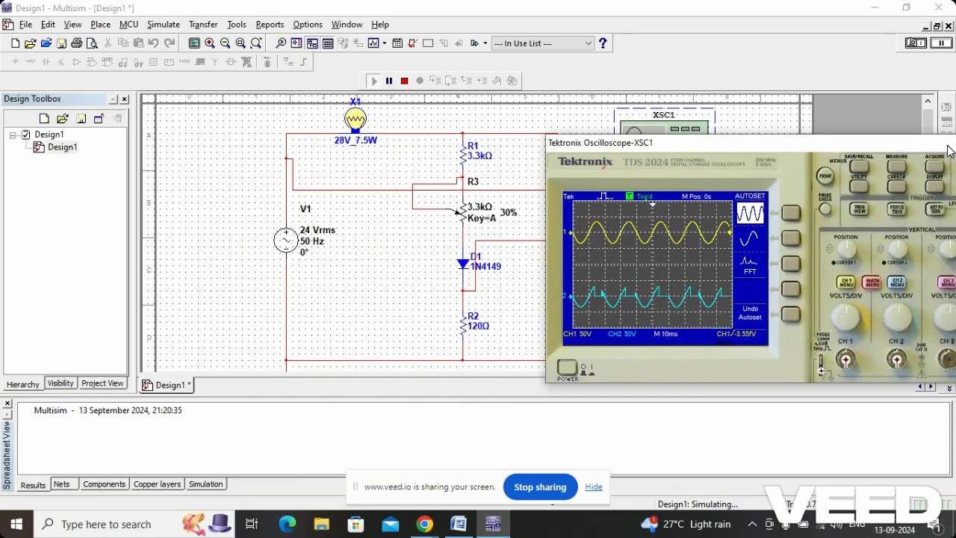
{"action": "left_click_drag", "start_coordinate": [562, 147], "coordinate": [630, 160]}
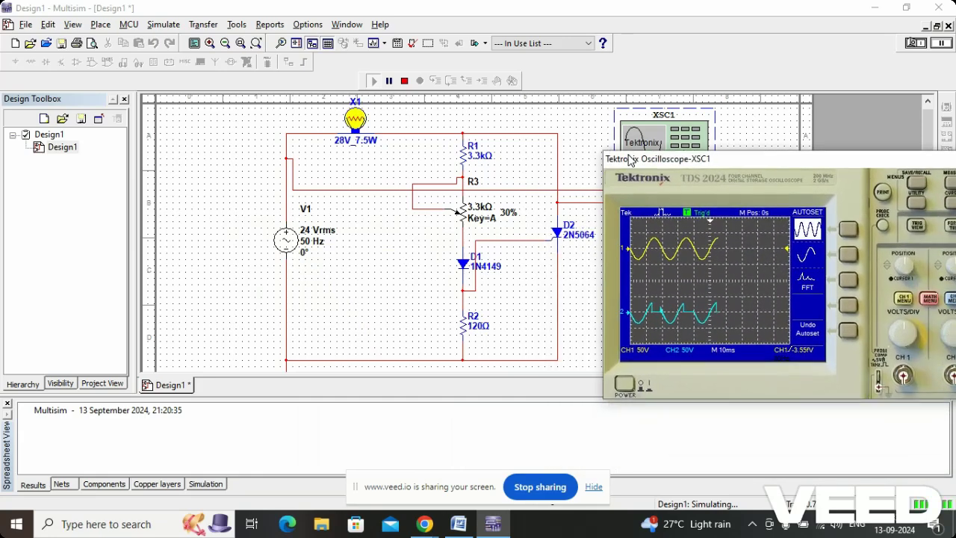
Set the oscilloscope's second measurement to channel 2, measure its frequency, period and peak-to-peak voltage, and stop the simulation.
{"action": "left_click", "coordinate": [950, 184]}
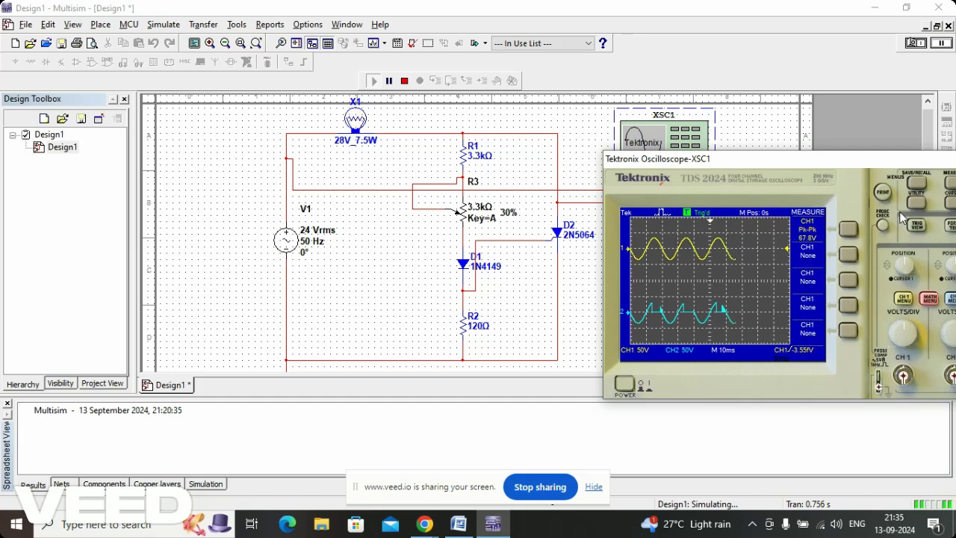
{"action": "left_click", "coordinate": [849, 254]}
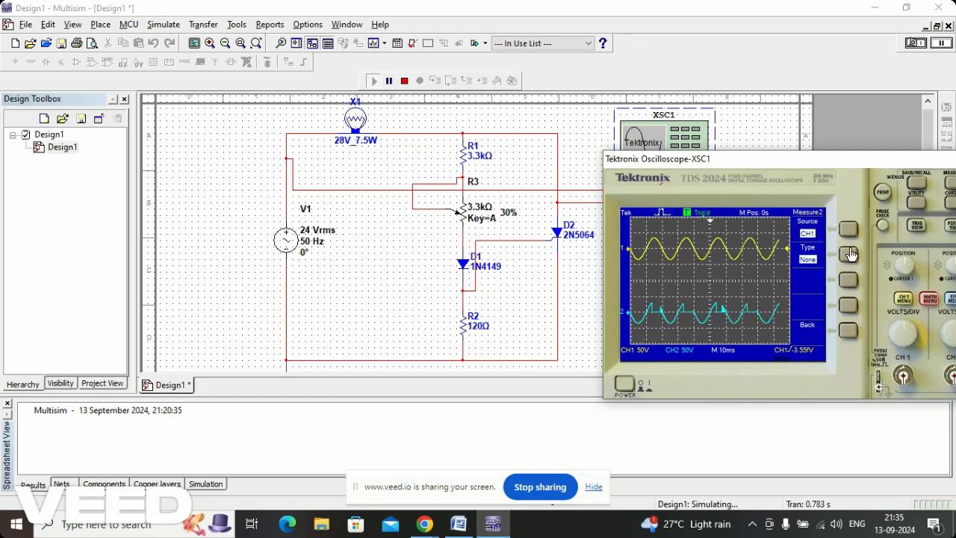
{"action": "left_click", "coordinate": [846, 256]}
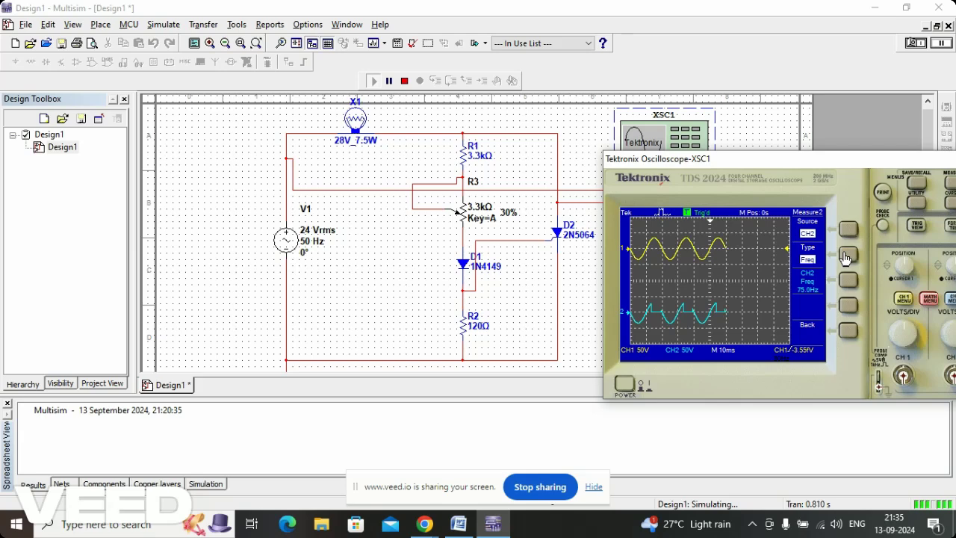
{"action": "left_click", "coordinate": [846, 256]}
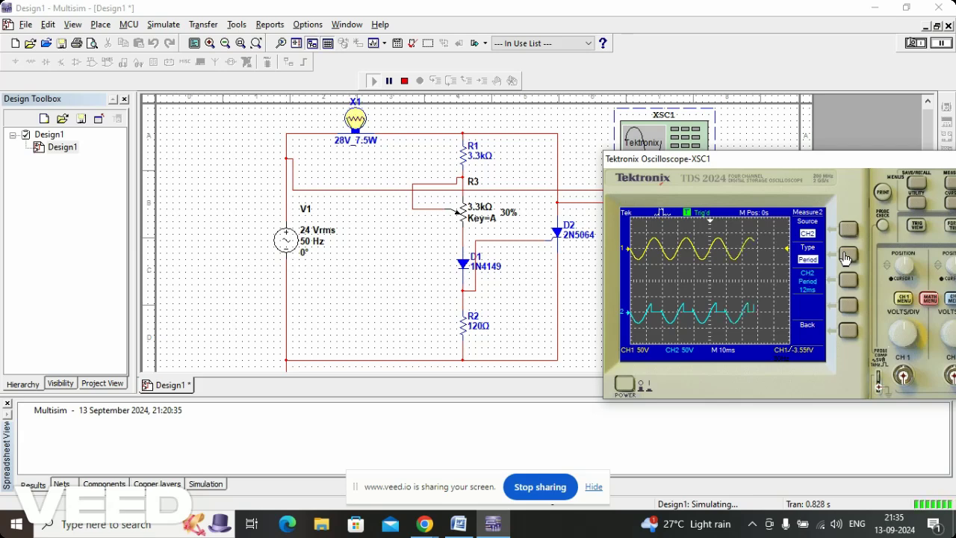
{"action": "left_click", "coordinate": [846, 256]}
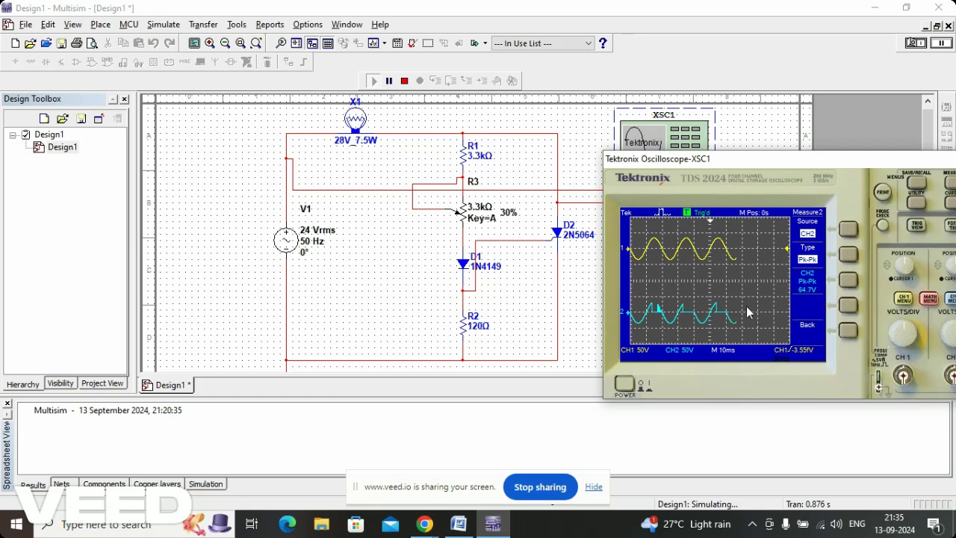
{"action": "left_click", "coordinate": [404, 85]}
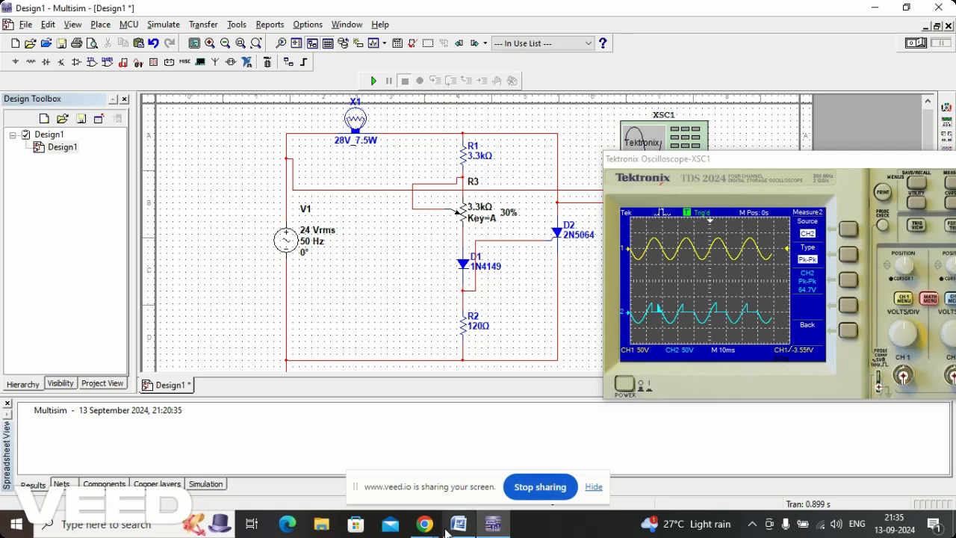
{"action": "mouse_move", "coordinate": [430, 532]}
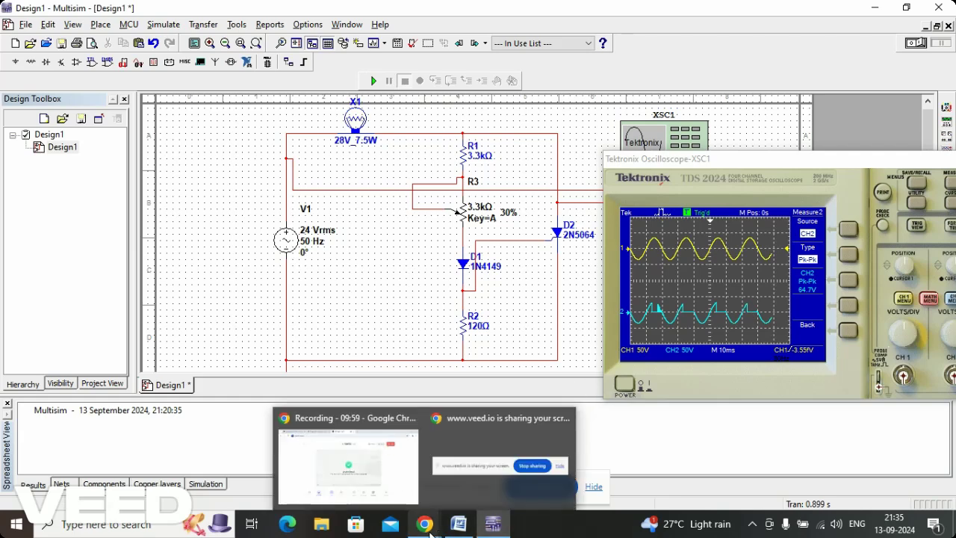
{"action": "left_click", "coordinate": [391, 473]}
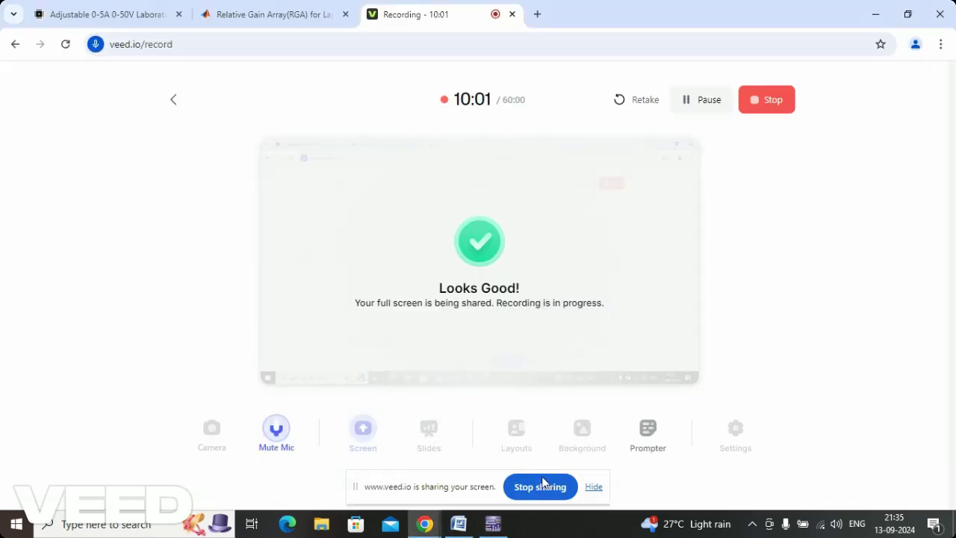